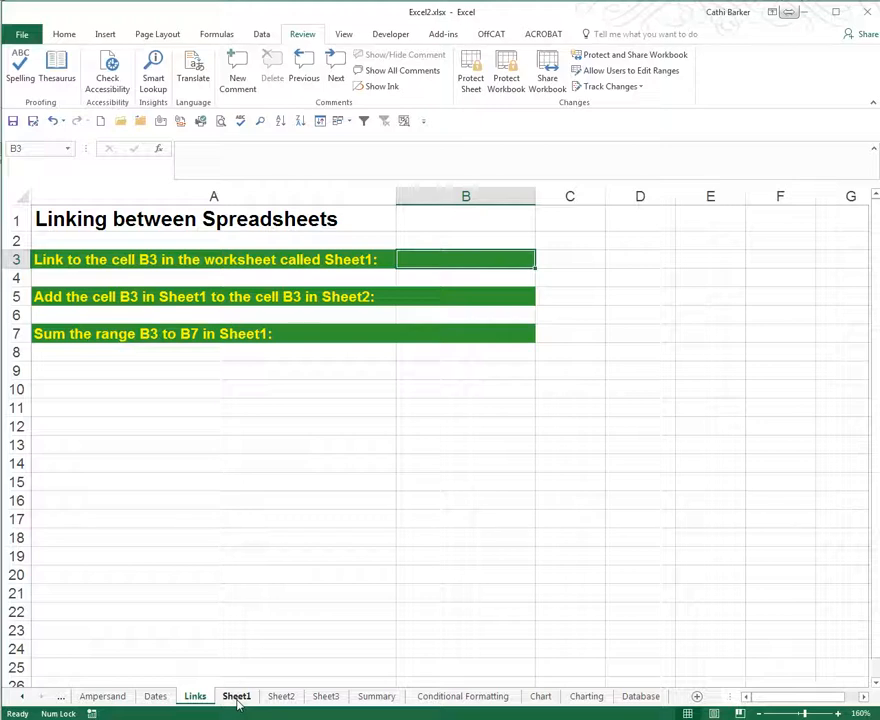
In cell B3 of the Links sheet, enter a formula linking to cell B3 of Sheet1 (=Sheet1!B3).
click(234, 697)
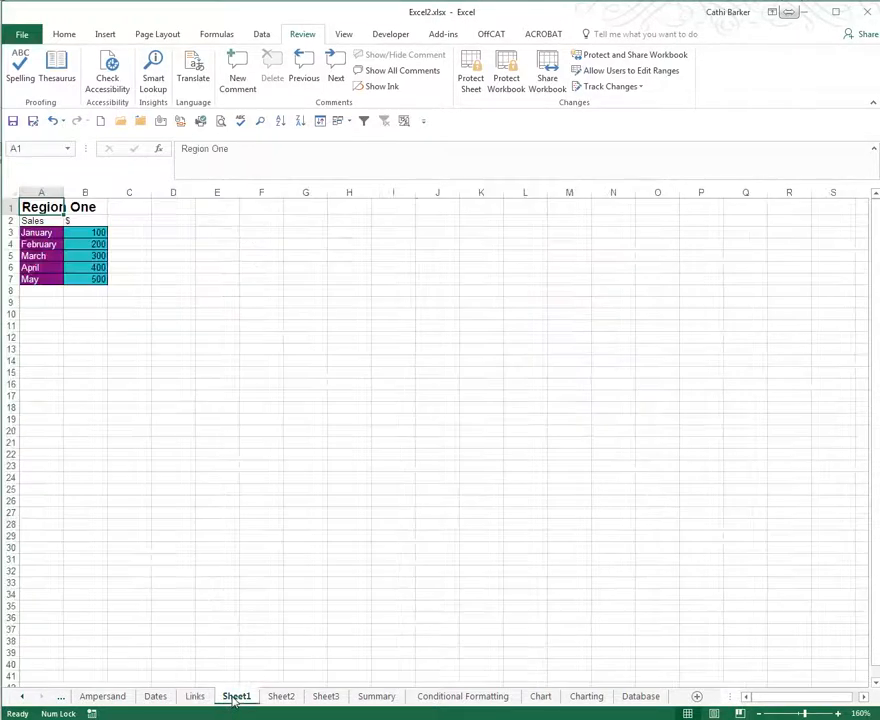
click(86, 233)
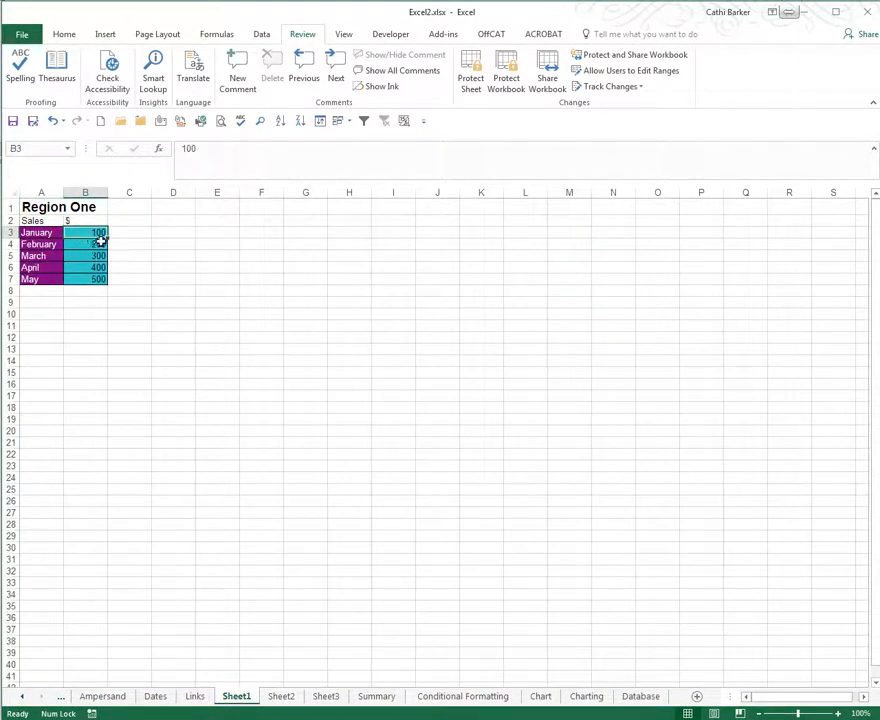
click(194, 696)
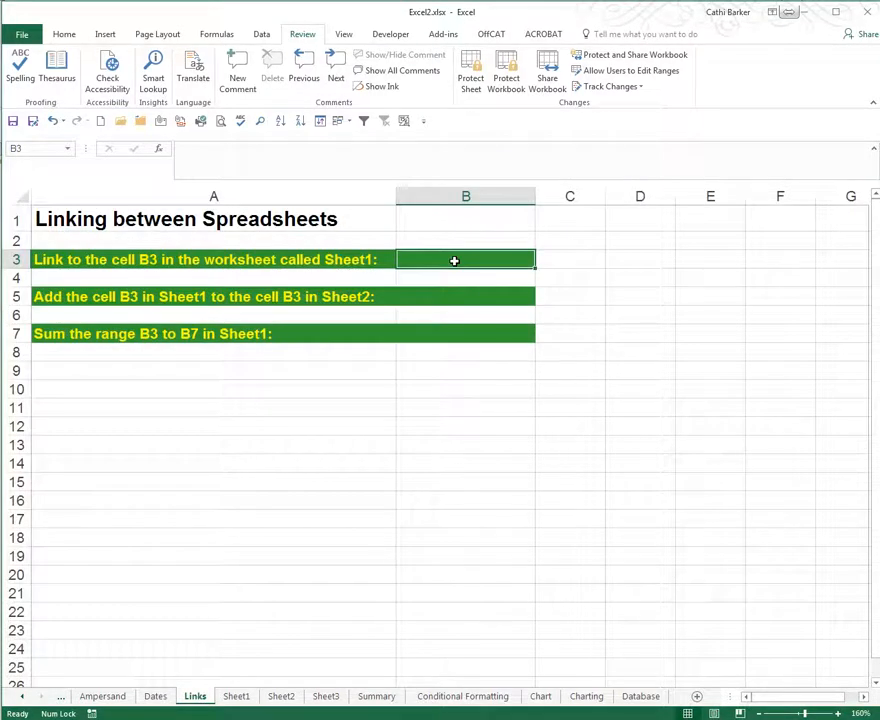
text(=)
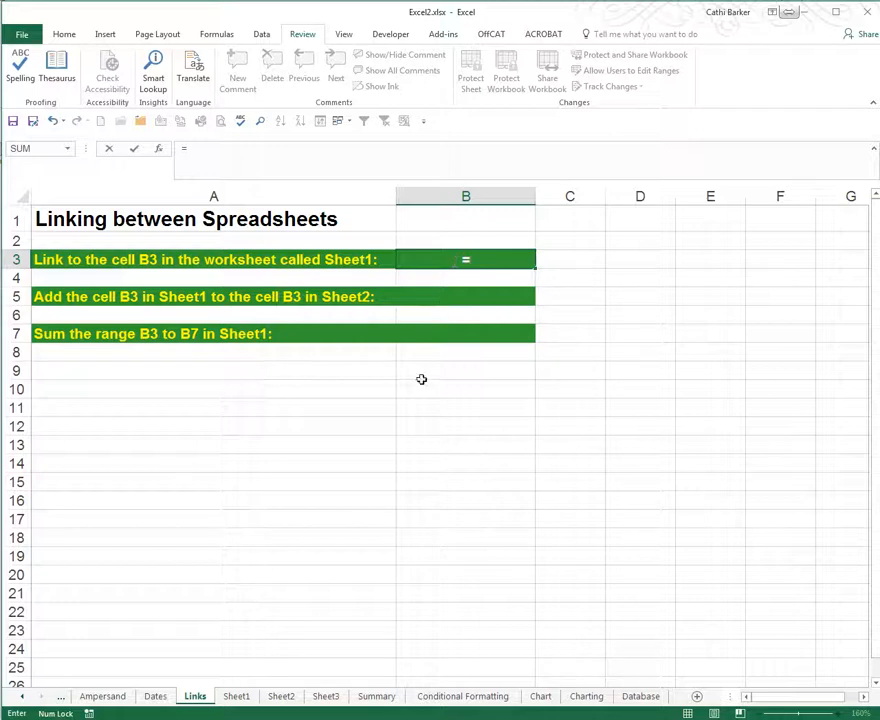
click(236, 696)
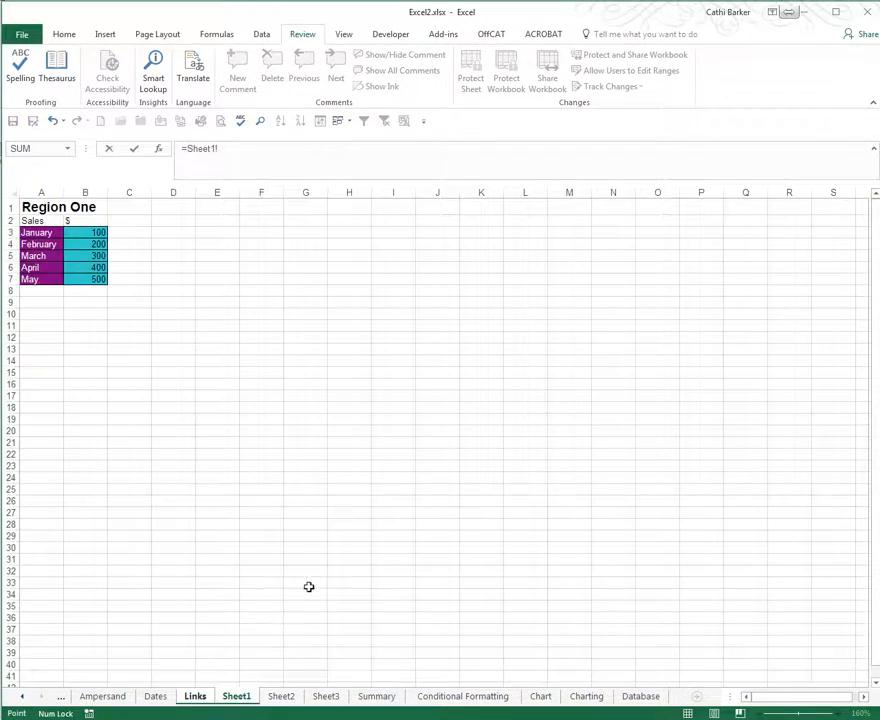
click(86, 232)
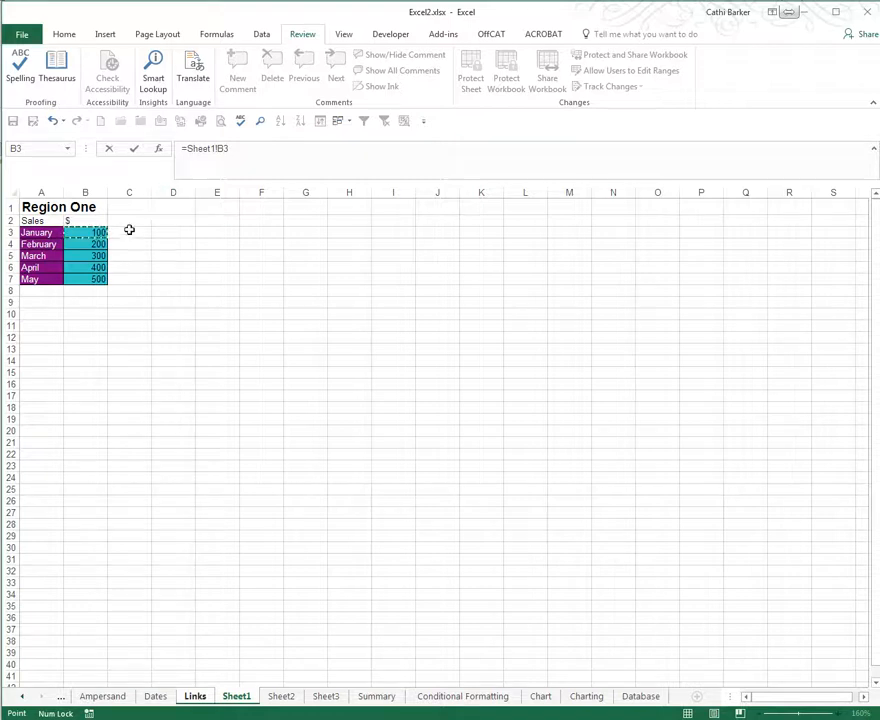
click(98, 246)
click(100, 260)
click(92, 267)
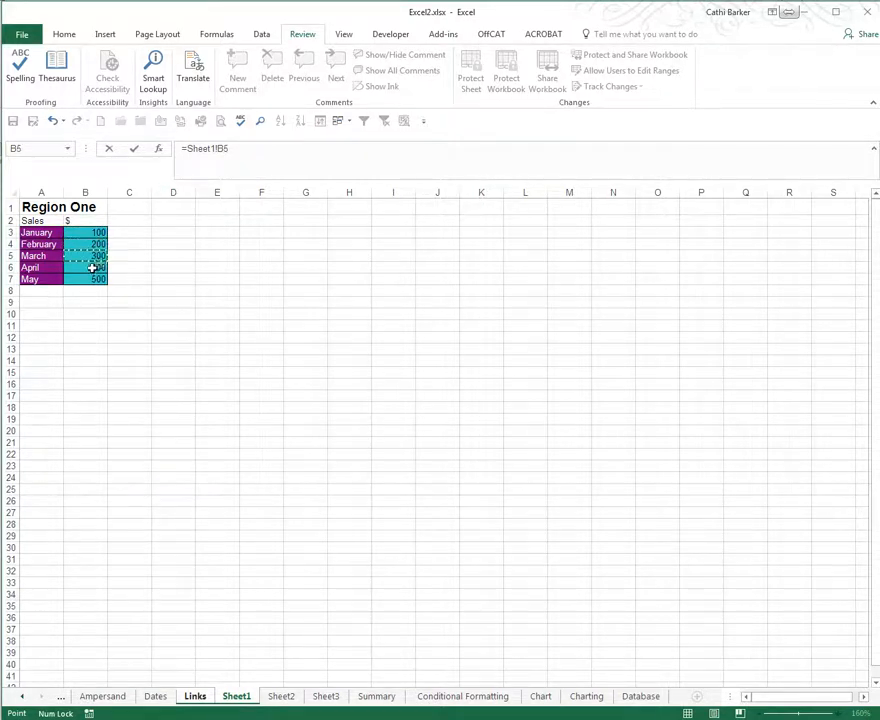
click(97, 278)
click(101, 229)
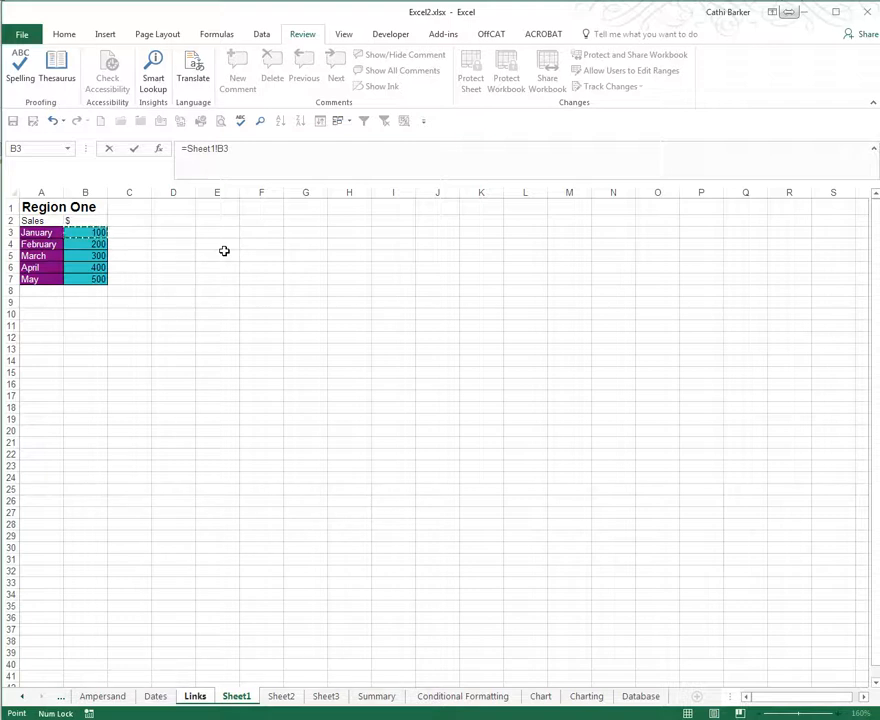
key(Return)
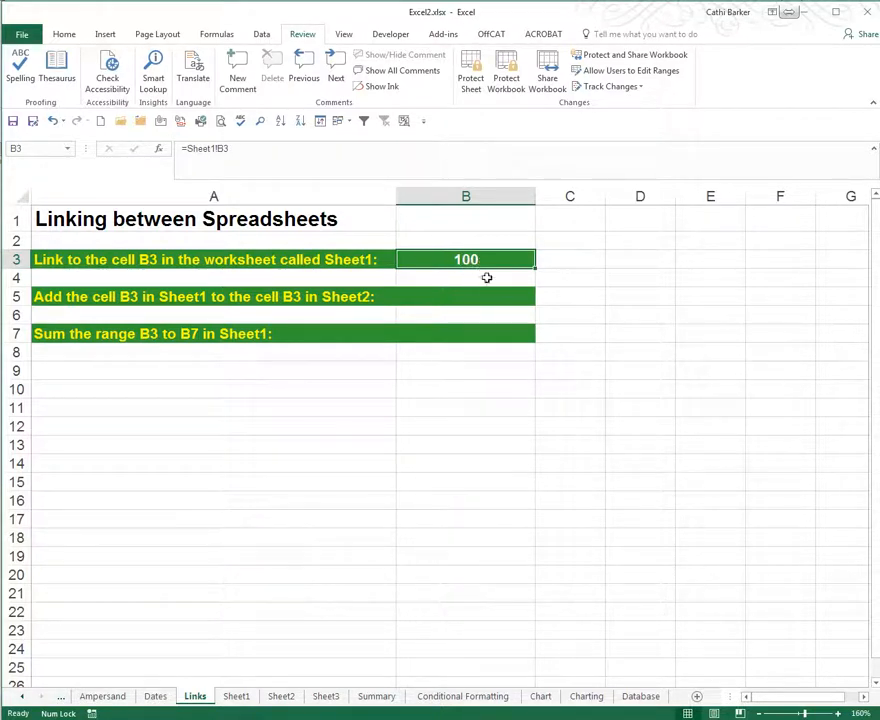
key(F2)
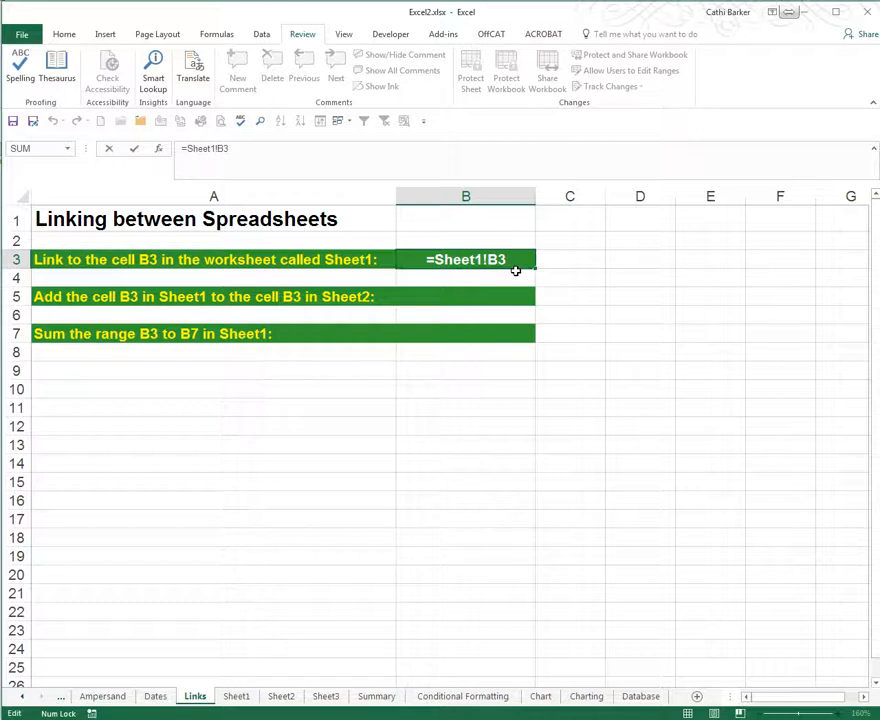
key(ctrl+Return)
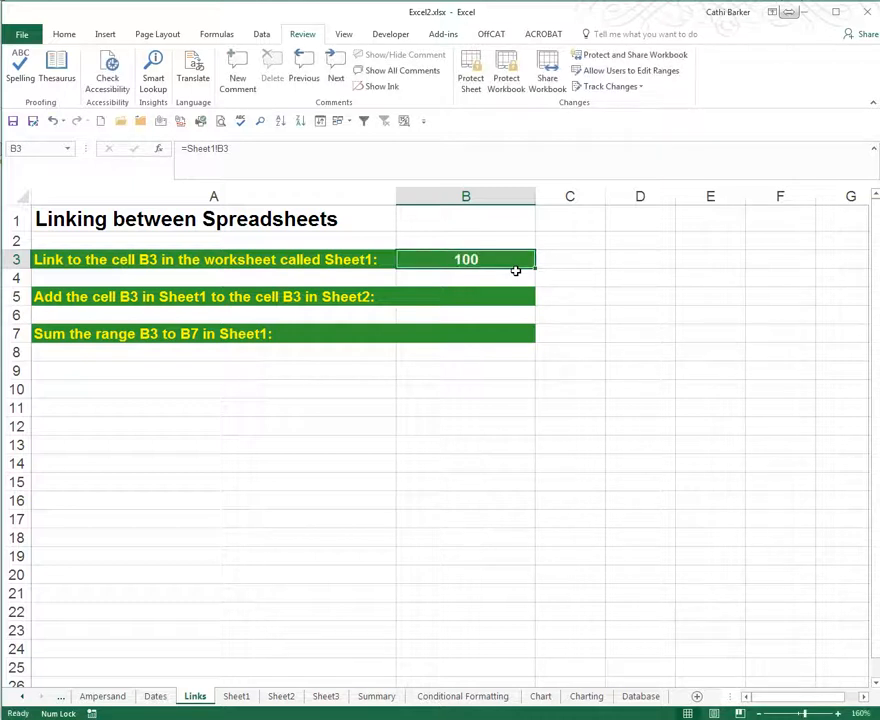
In cell B5 of the Links sheet, add cell B3 of Sheet1 to cell B3 of Sheet2 (=Sheet1!B3+Sheet2!B3).
click(501, 298)
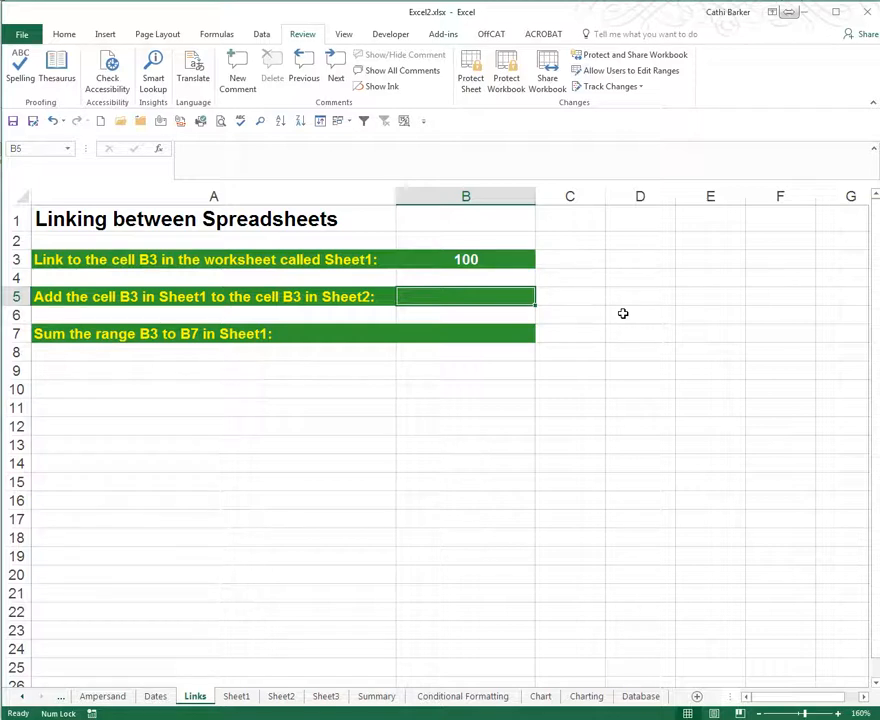
click(236, 696)
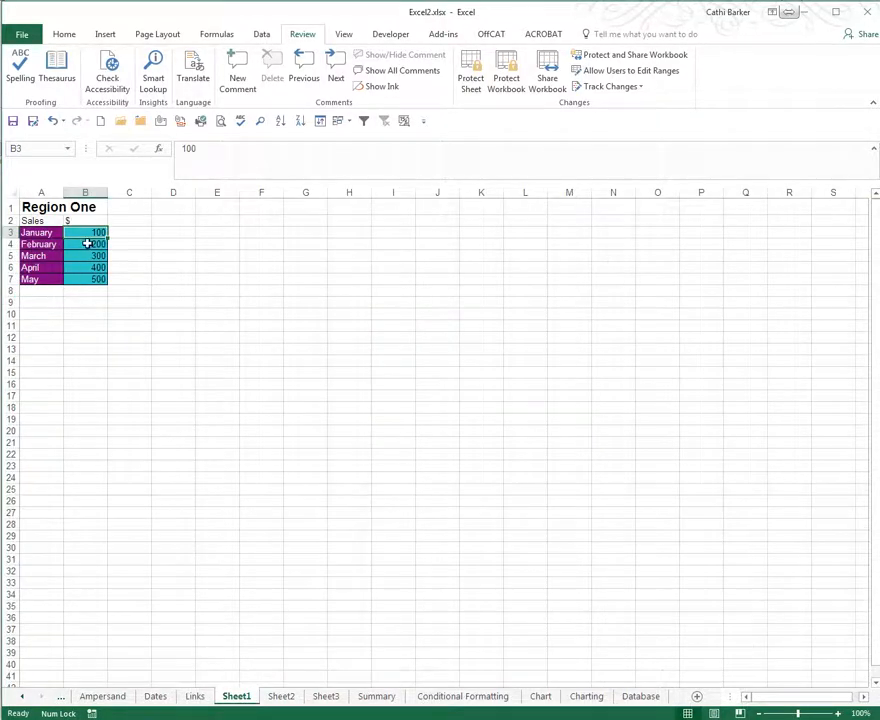
click(281, 697)
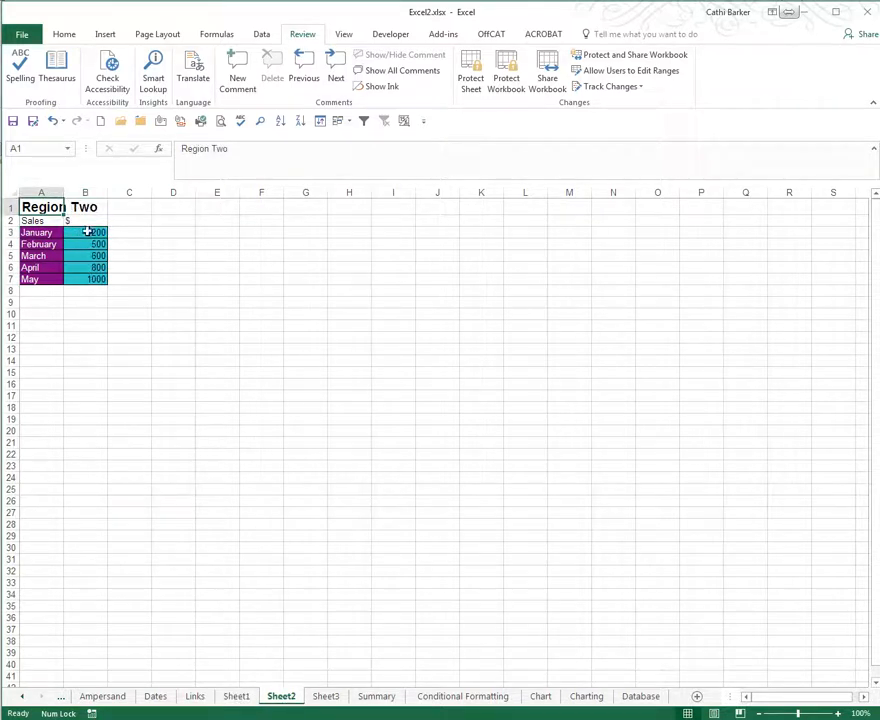
click(198, 697)
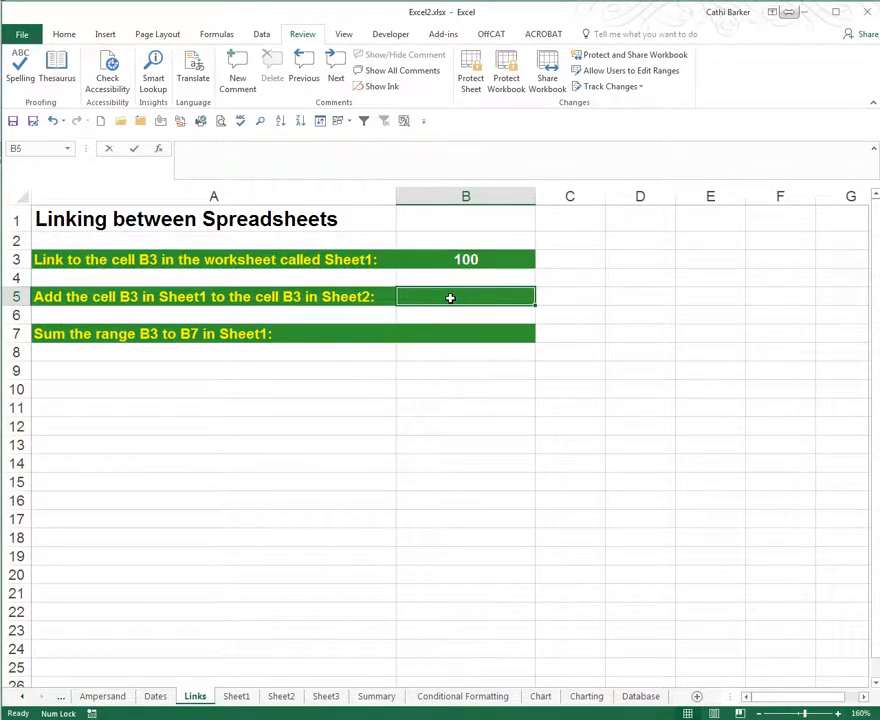
text(=)
click(237, 696)
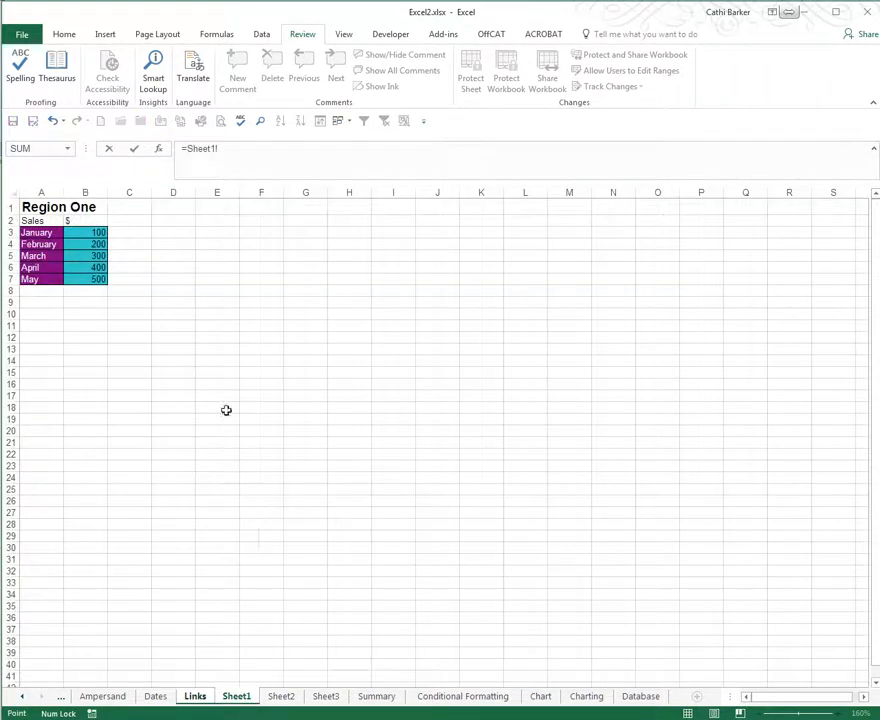
click(95, 232)
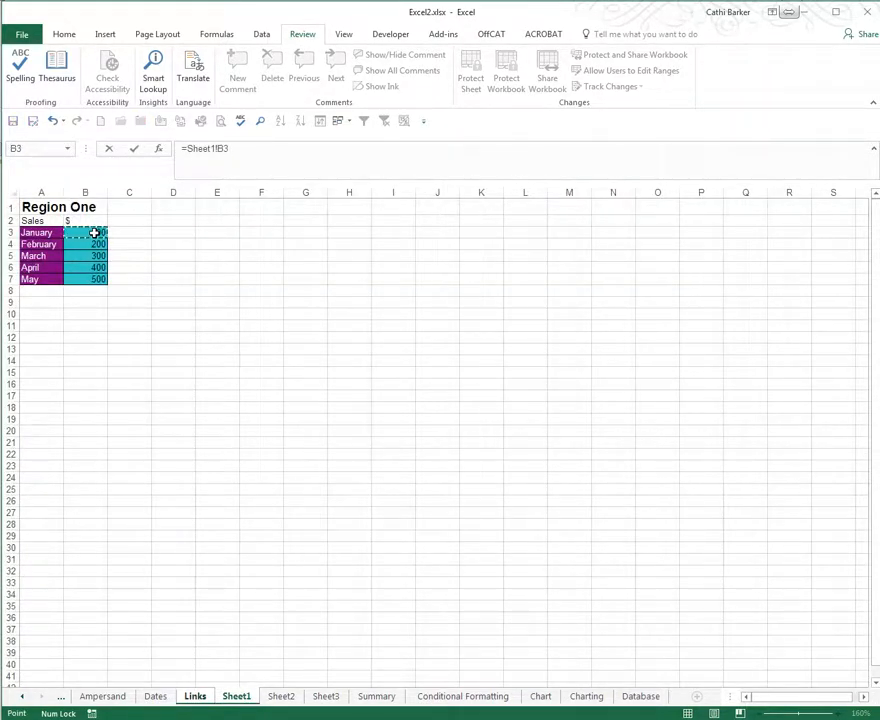
text(+)
click(281, 696)
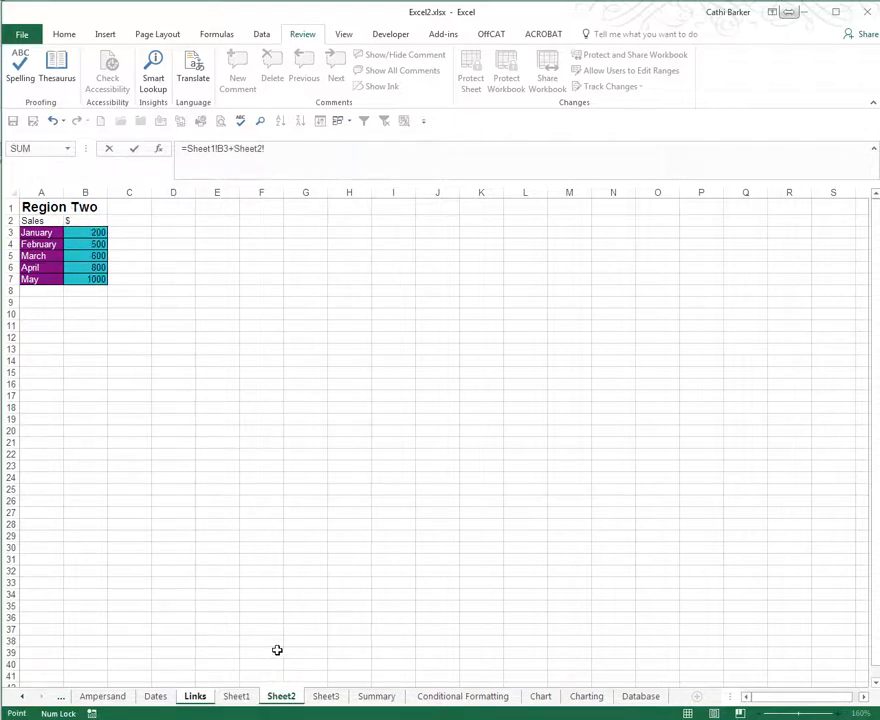
click(95, 232)
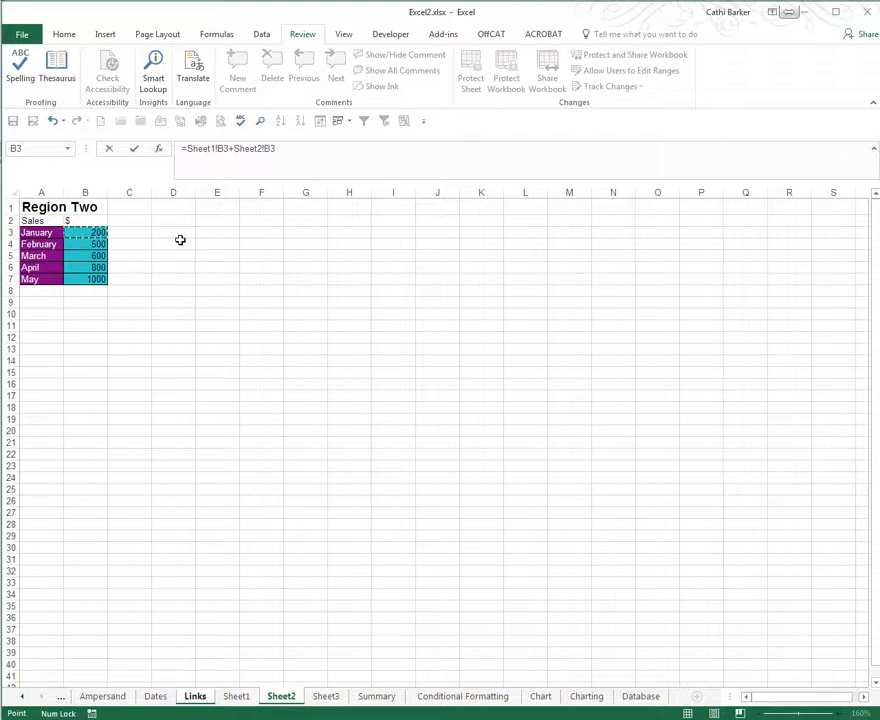
key(Return)
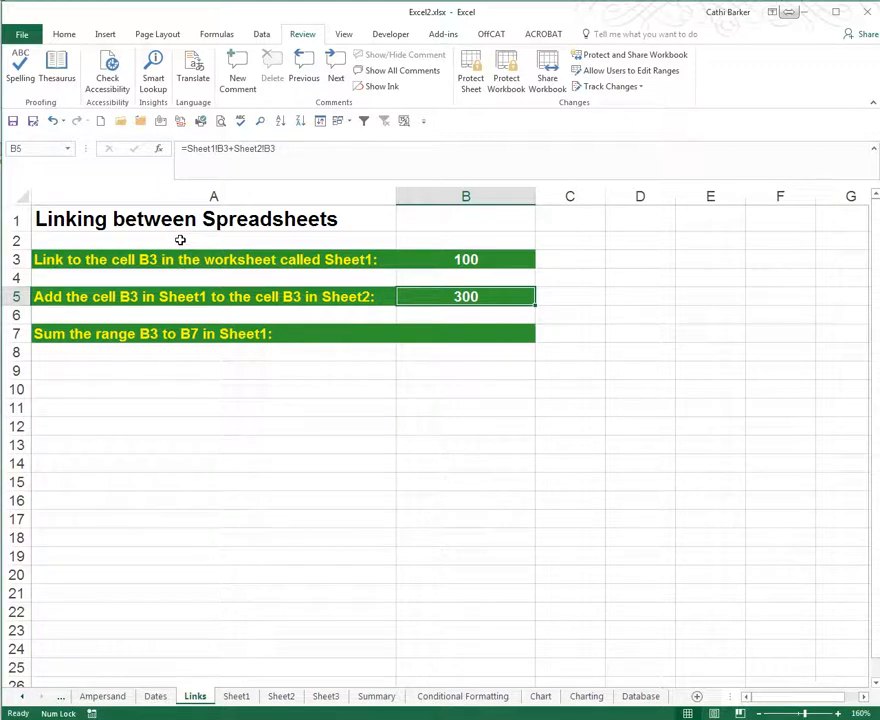
In cell B7 of the Links sheet, sum the range B3 to B7 of Sheet1 with =SUM(Sheet1!B3:B7).
key(Down)
key(Down)
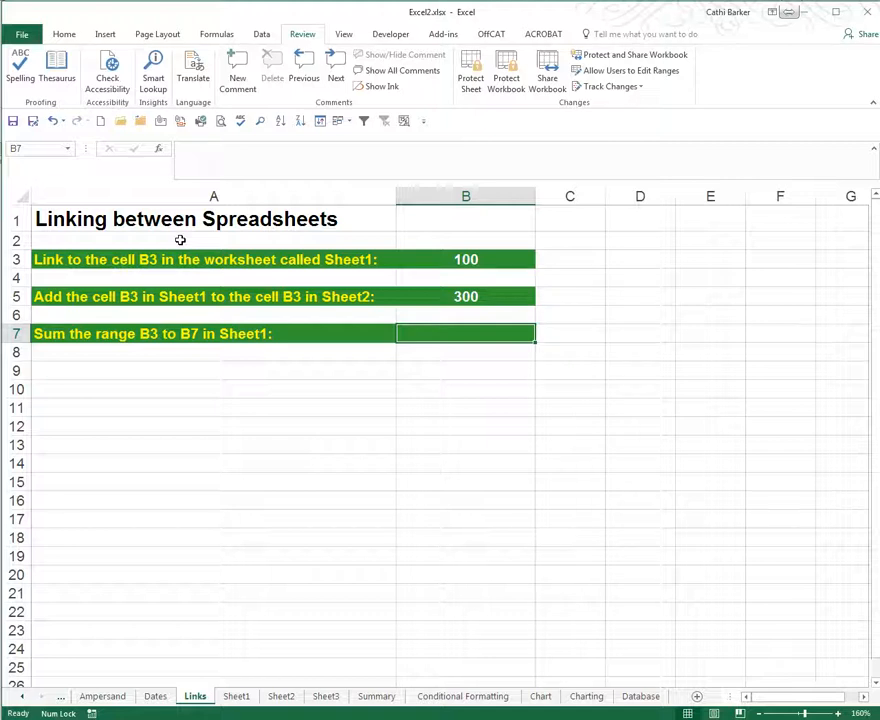
text(=su)
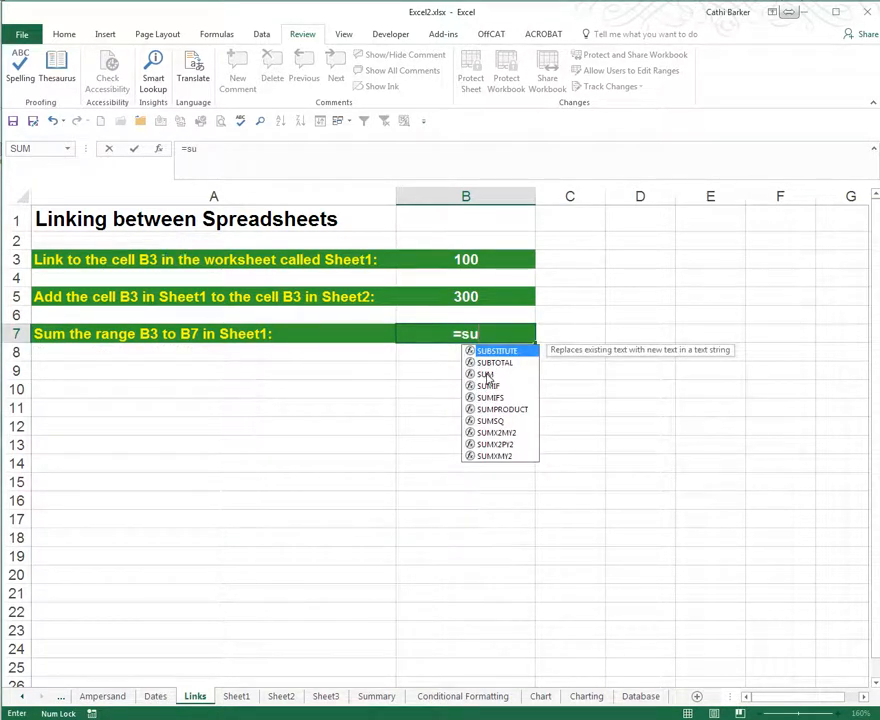
double_click(485, 373)
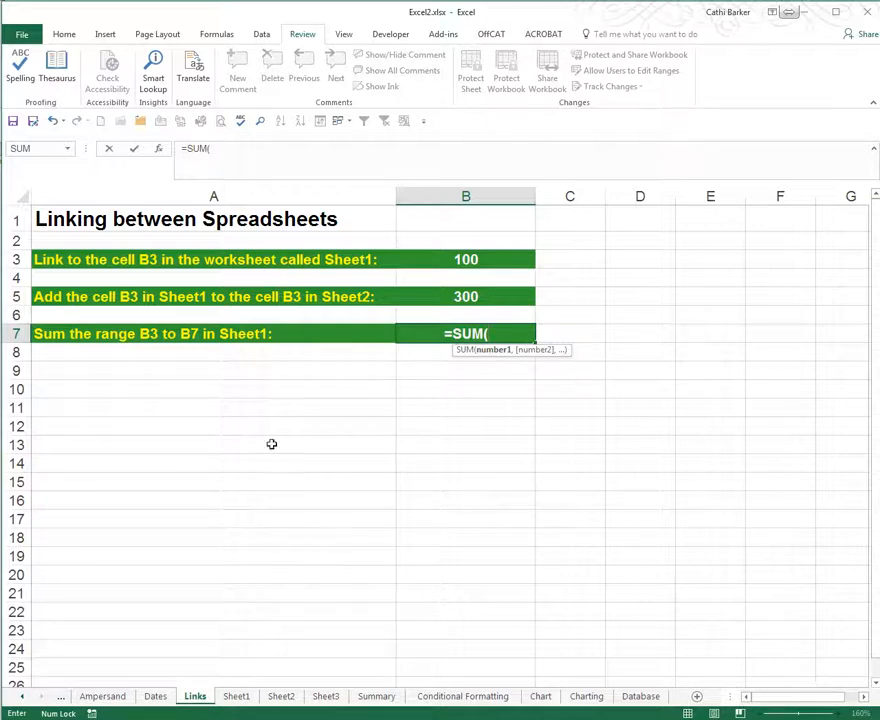
click(236, 696)
drag(94, 232, 88, 281)
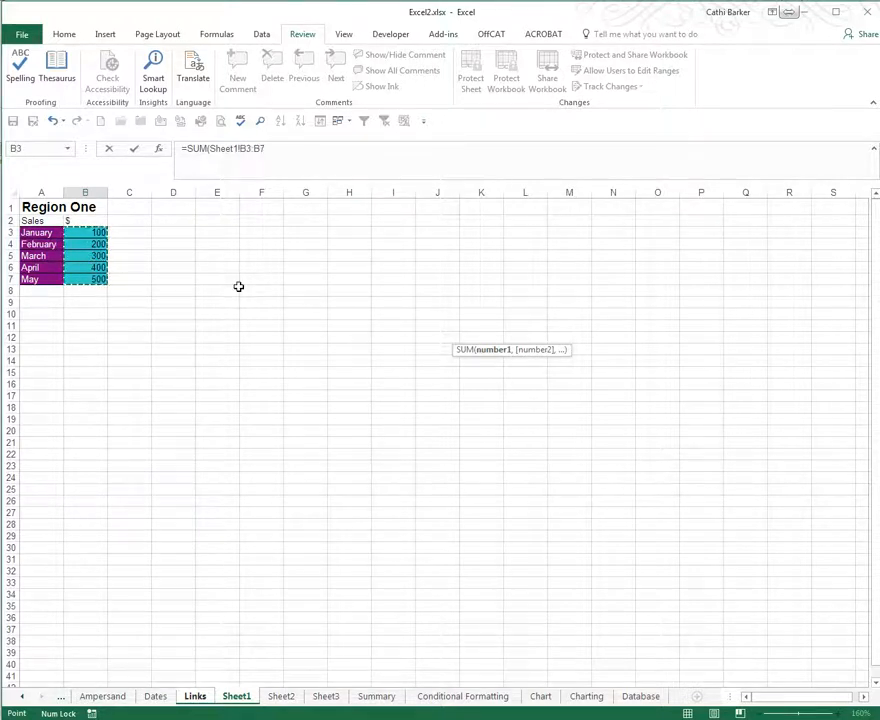
key(Return)
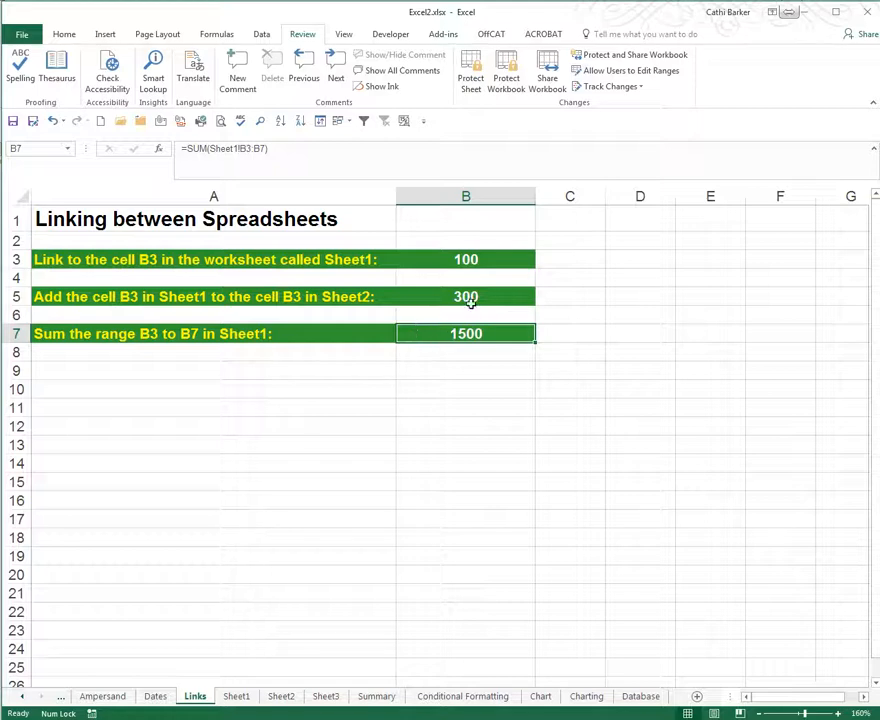
Change the January sales in cell B3 of Sheet1 to 1000 and return to the Links sheet.
click(236, 696)
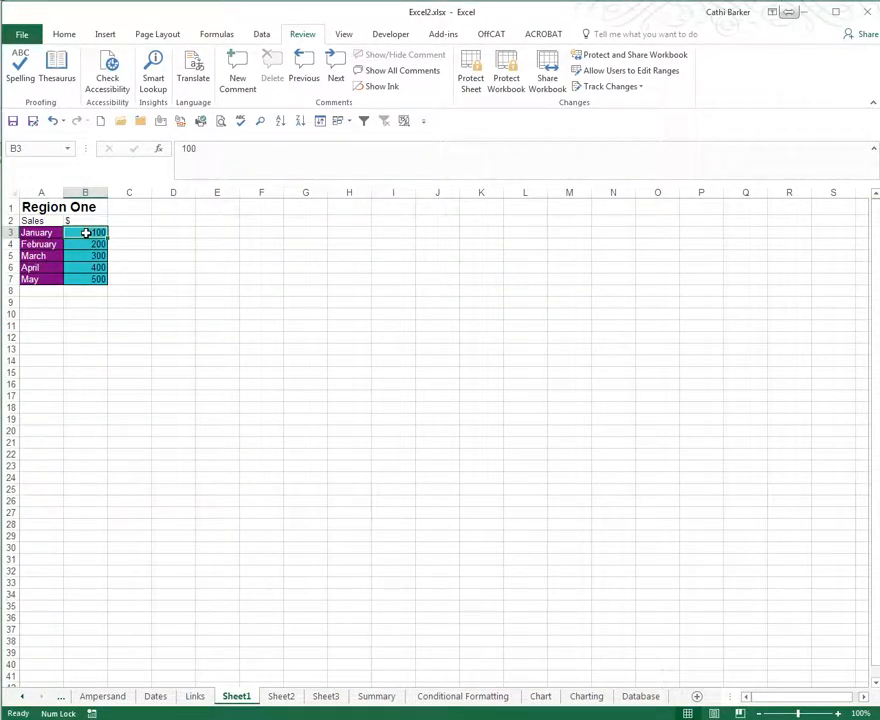
text(1000)
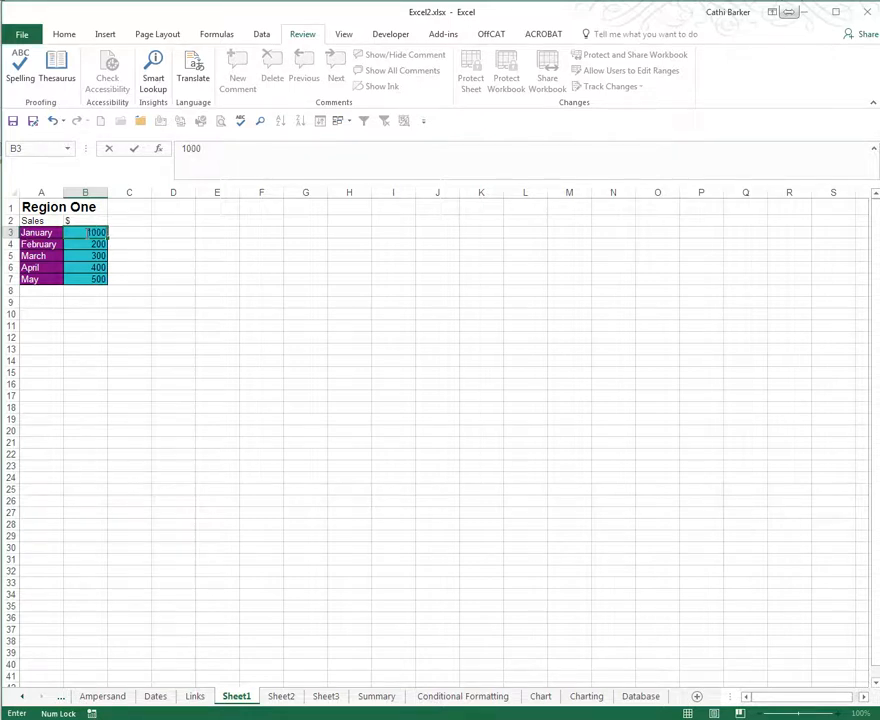
click(86, 232)
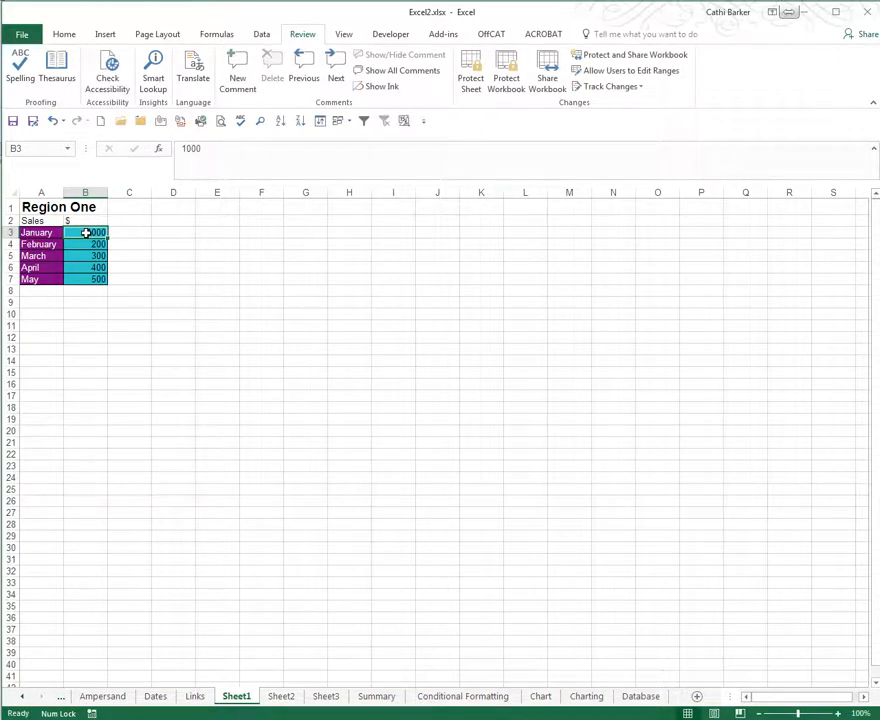
click(195, 696)
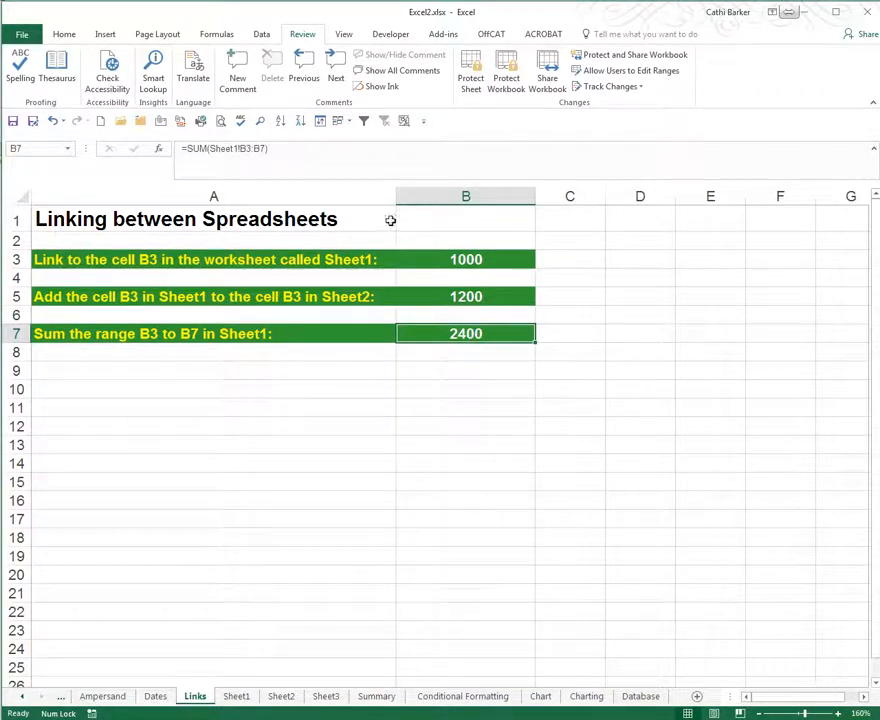
Show the formulas on the Links sheet to examine the linking formulas in column B, and switch back to displaying values.
click(404, 121)
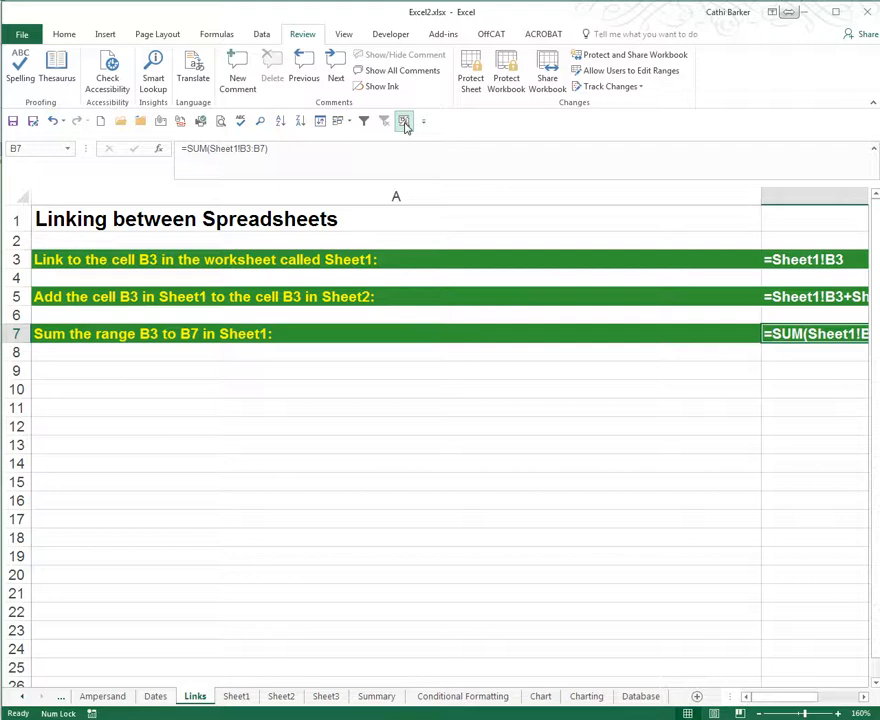
click(759, 714)
click(759, 714)
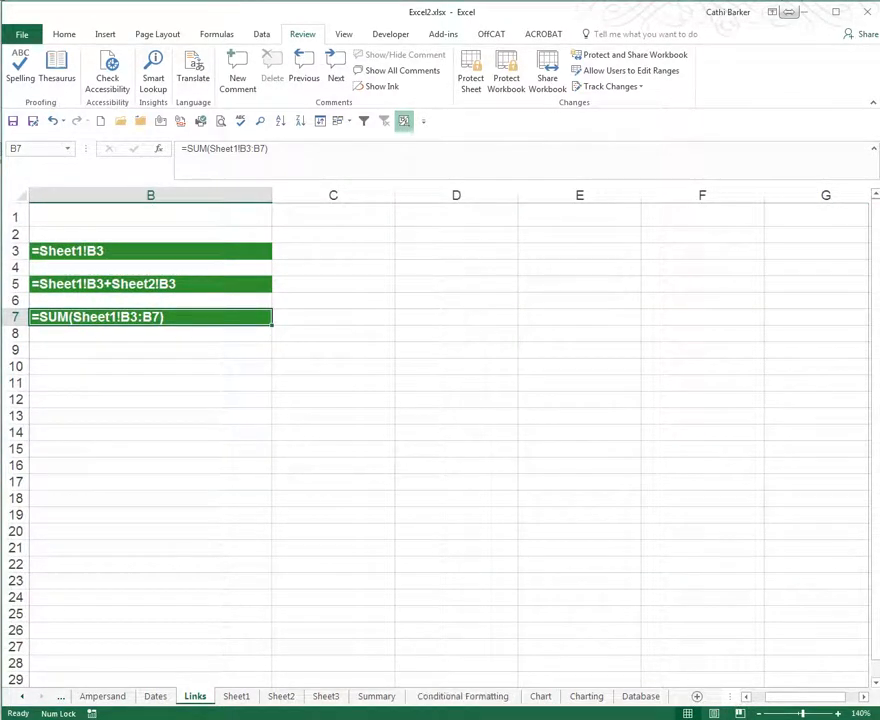
drag(792, 697, 766, 697)
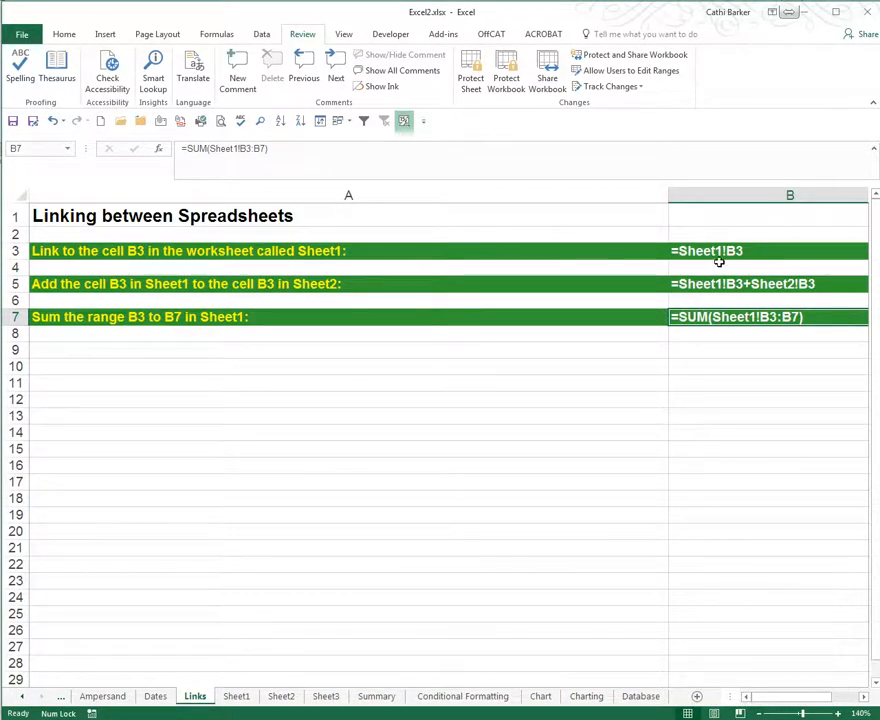
click(755, 252)
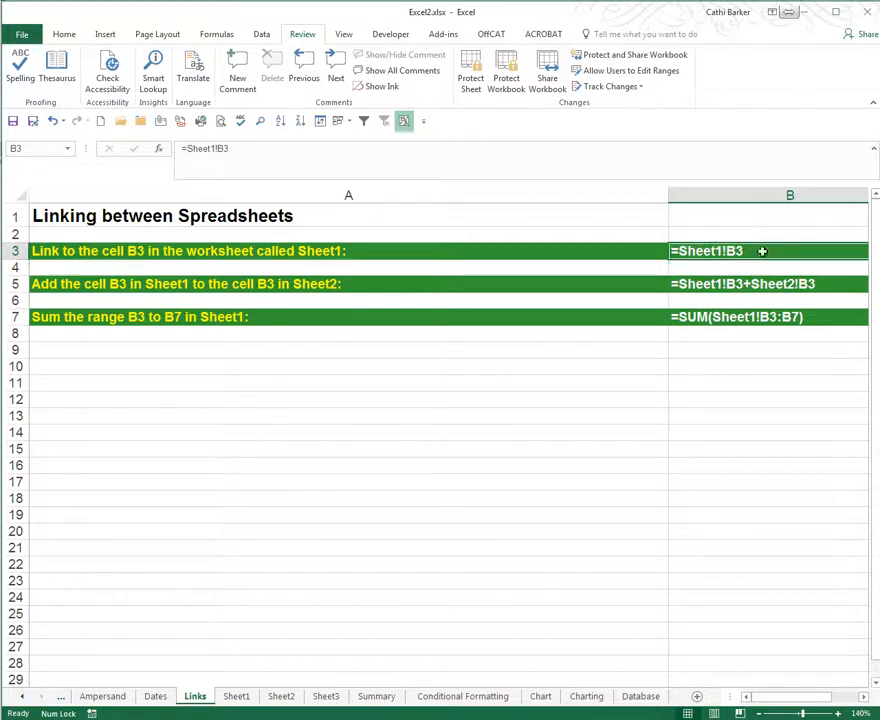
click(754, 285)
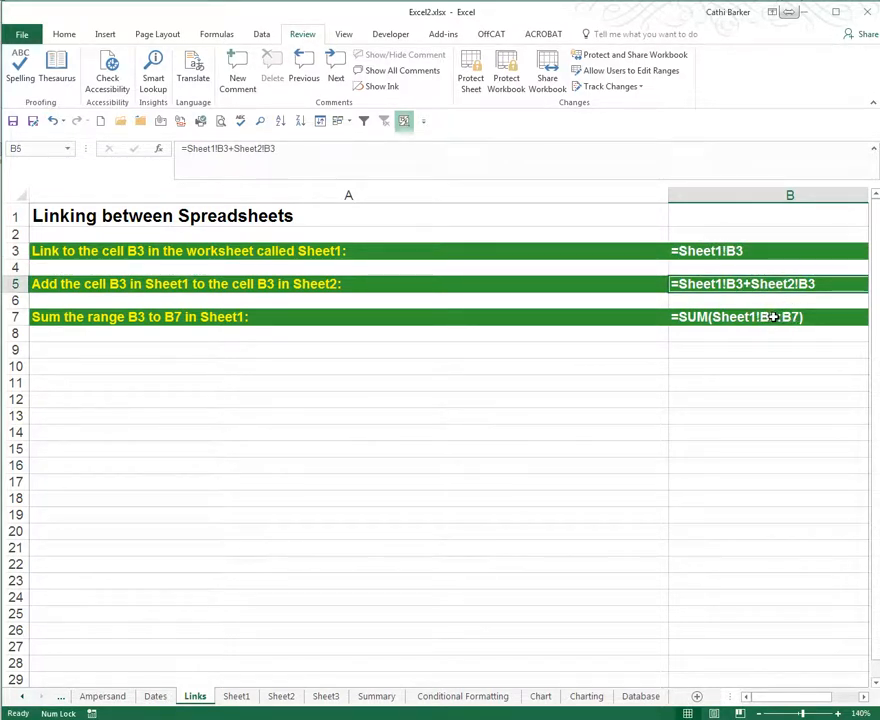
click(404, 121)
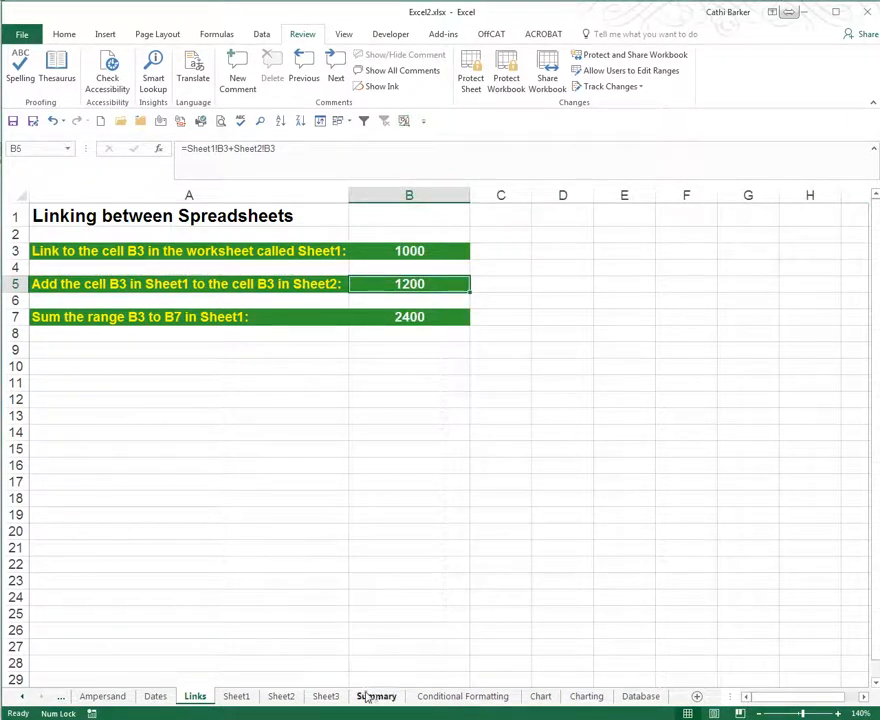
Change the January sales in cell B3 of Sheet1 to 100 and return to the Links sheet.
click(235, 695)
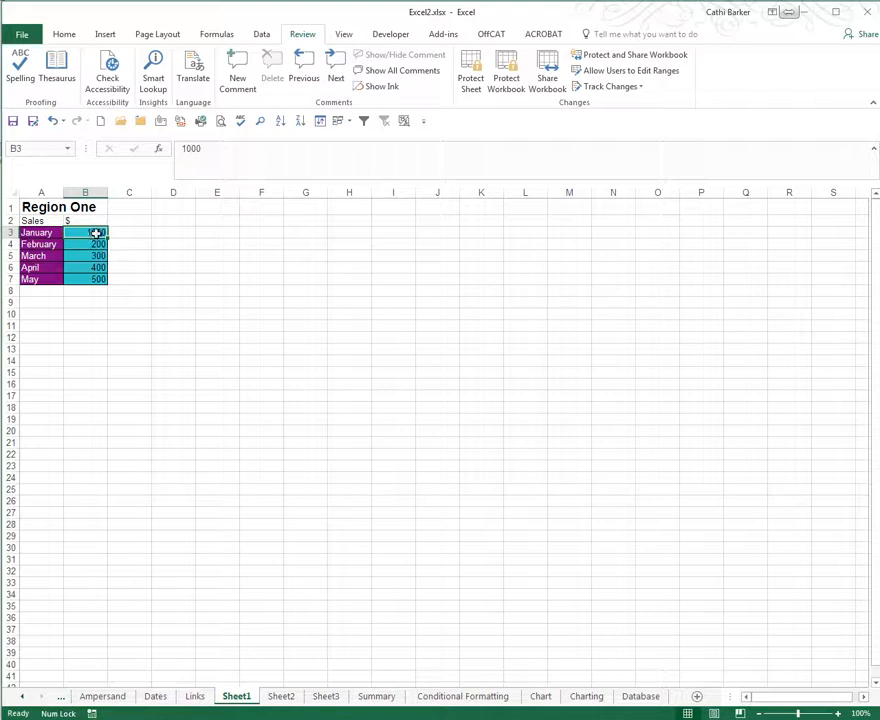
text(1)
key(ctrl+Return)
click(195, 696)
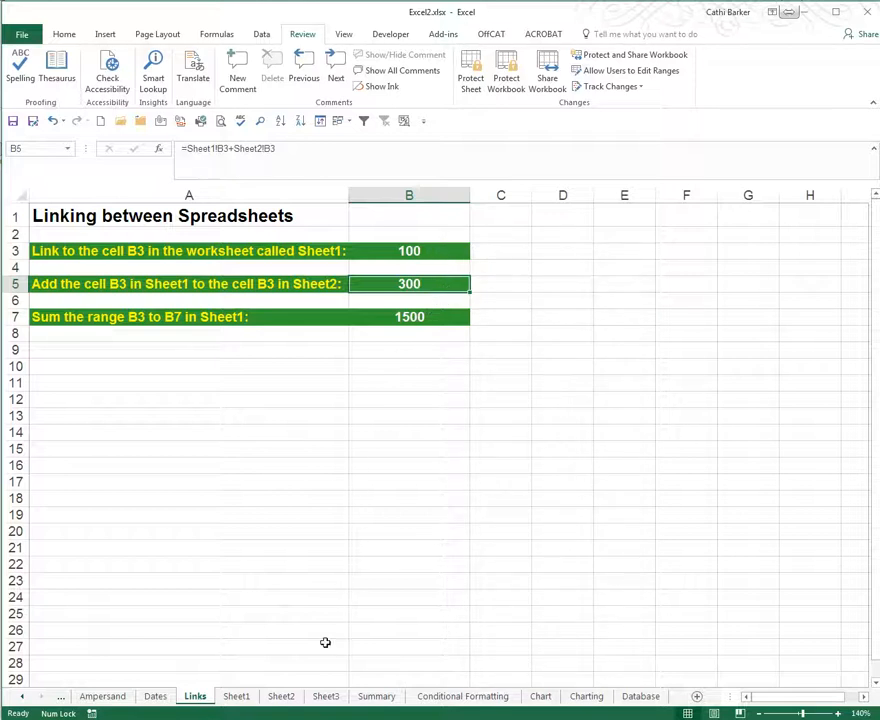
Rename the Sheet1 worksheet as Region One.
click(237, 697)
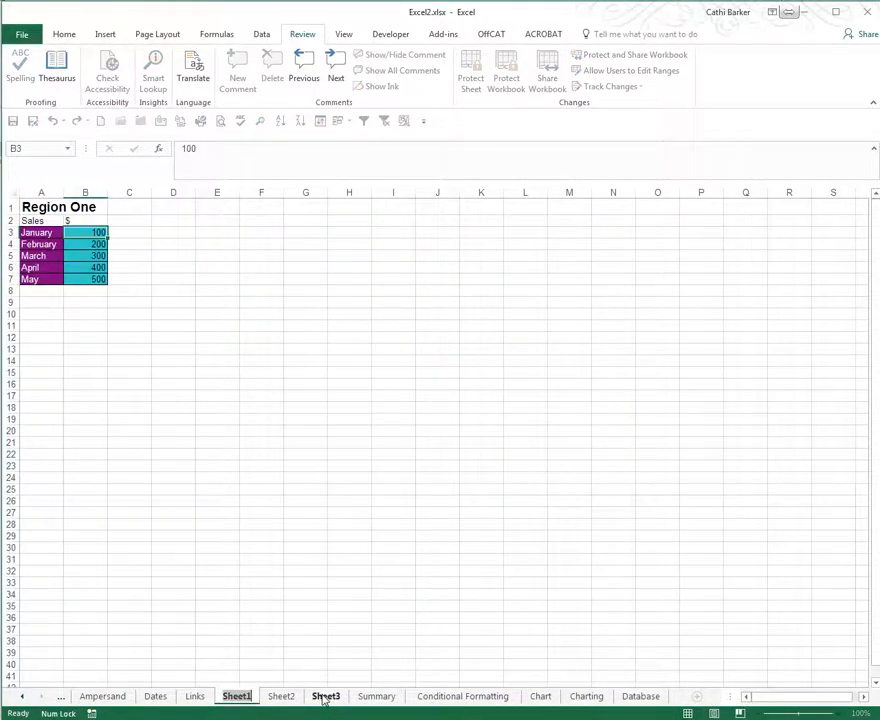
text(Region One)
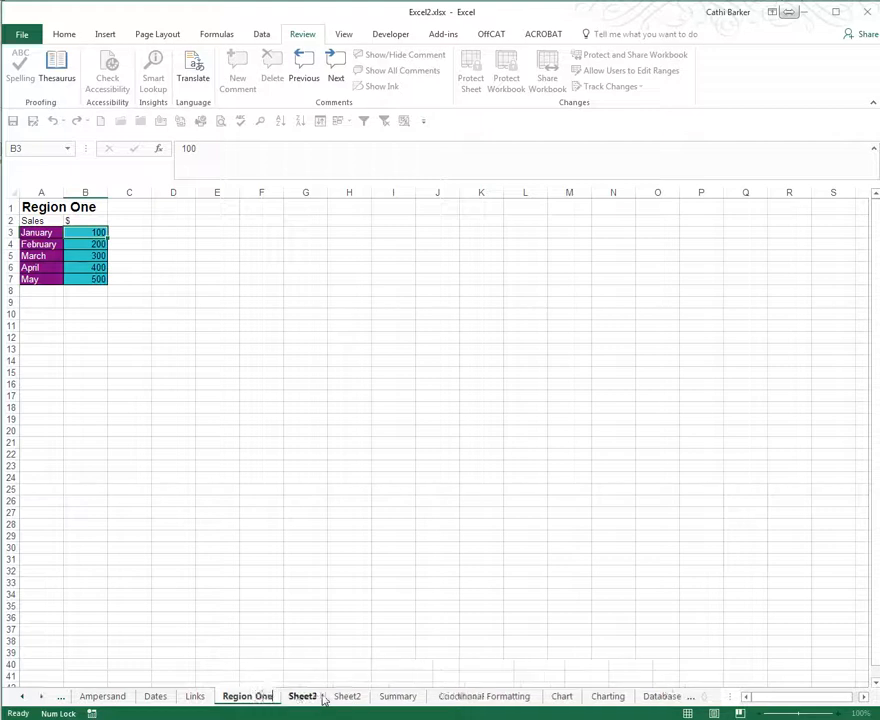
drag(323, 700, 323, 700)
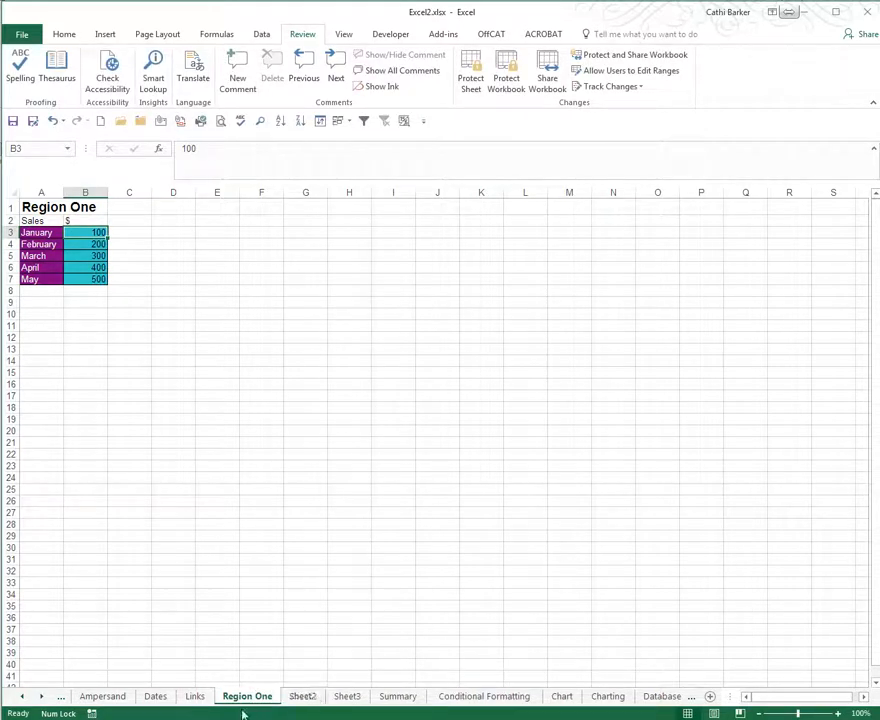
Show the formulas on the Links sheet and examine how the references in column B name the Region One sheet.
click(197, 698)
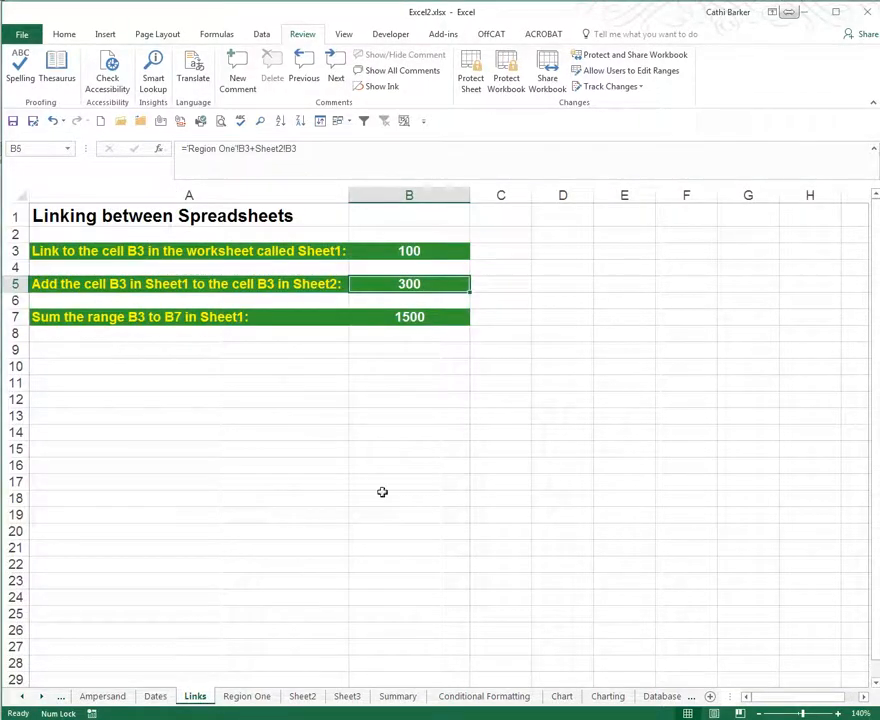
click(404, 120)
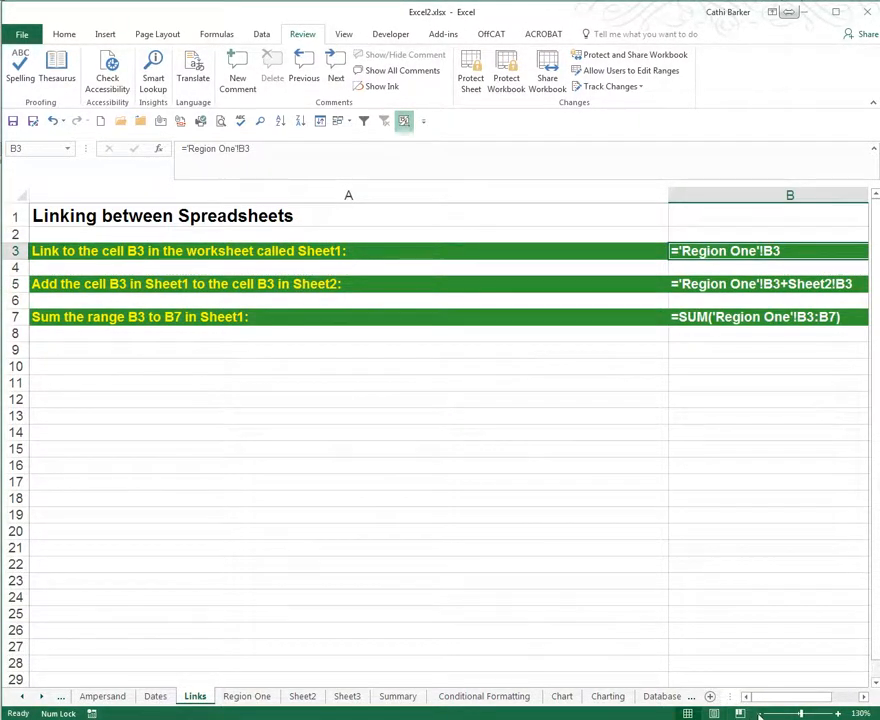
click(760, 713)
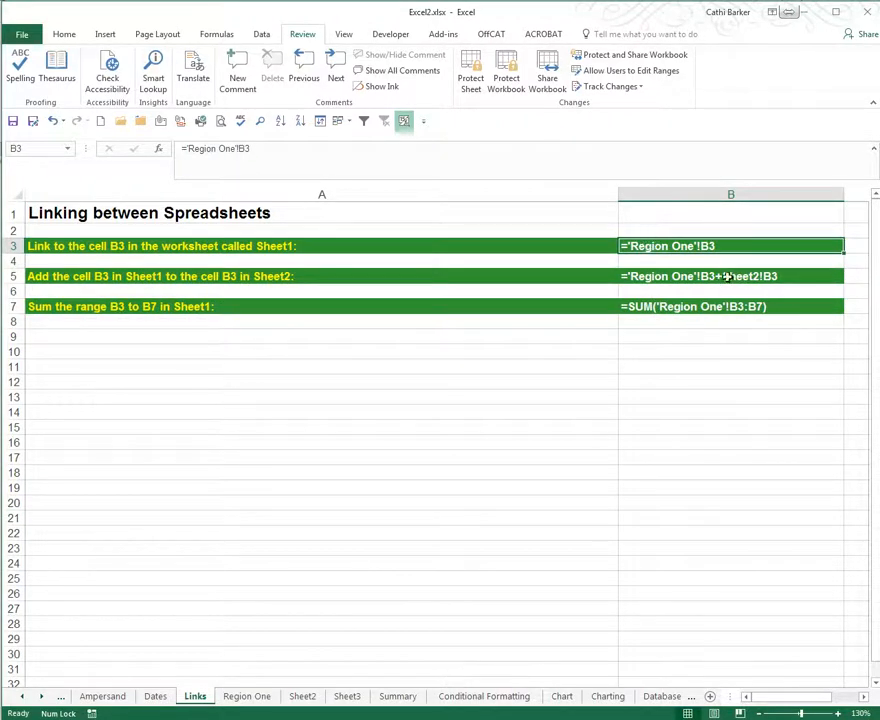
click(674, 365)
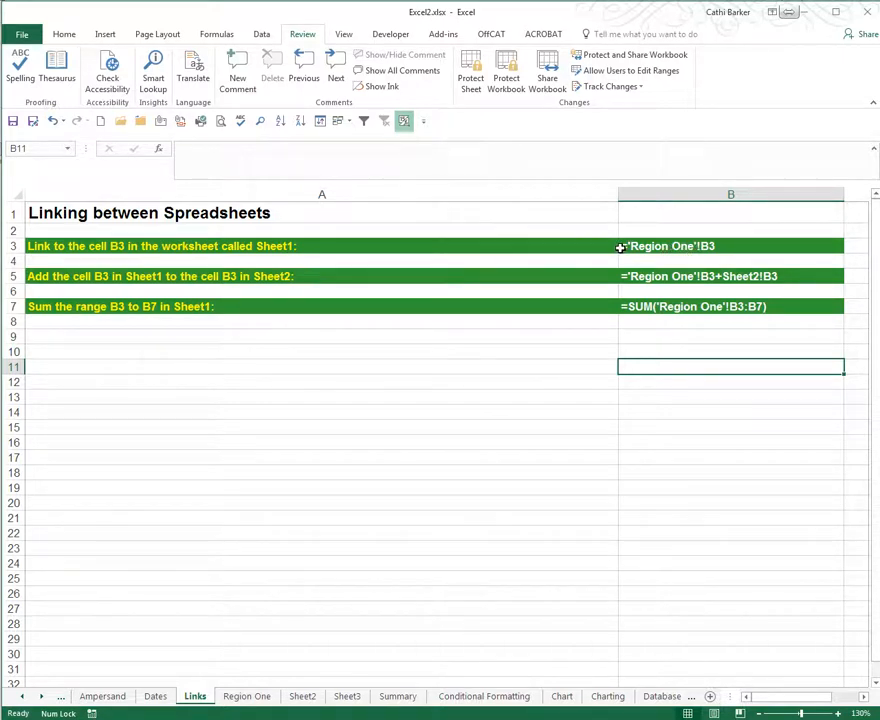
Rename the Region One worksheet back to Sheet1.
click(252, 698)
text(Sheet1)
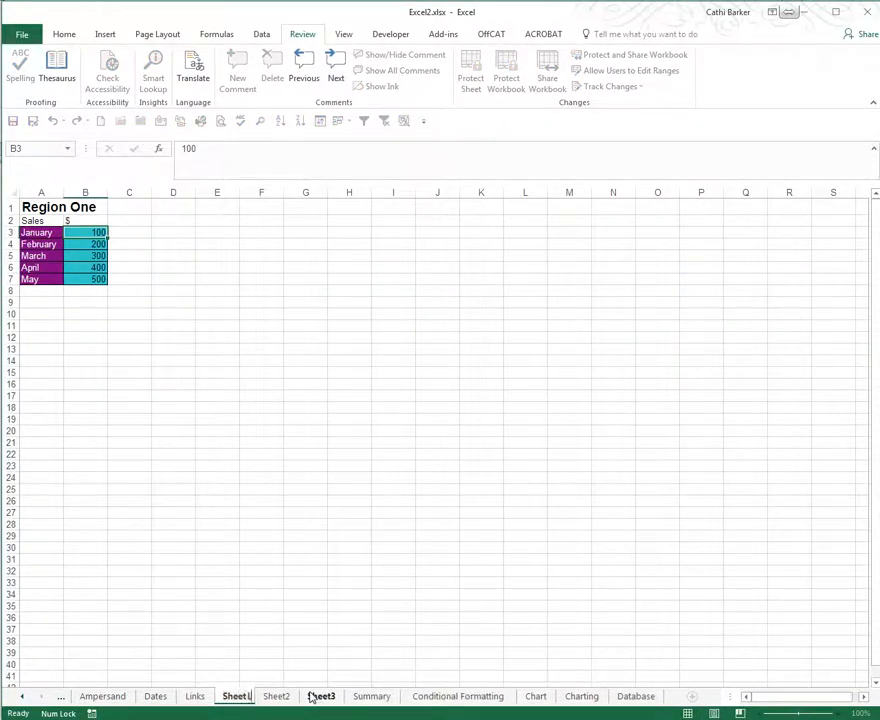
key(Return)
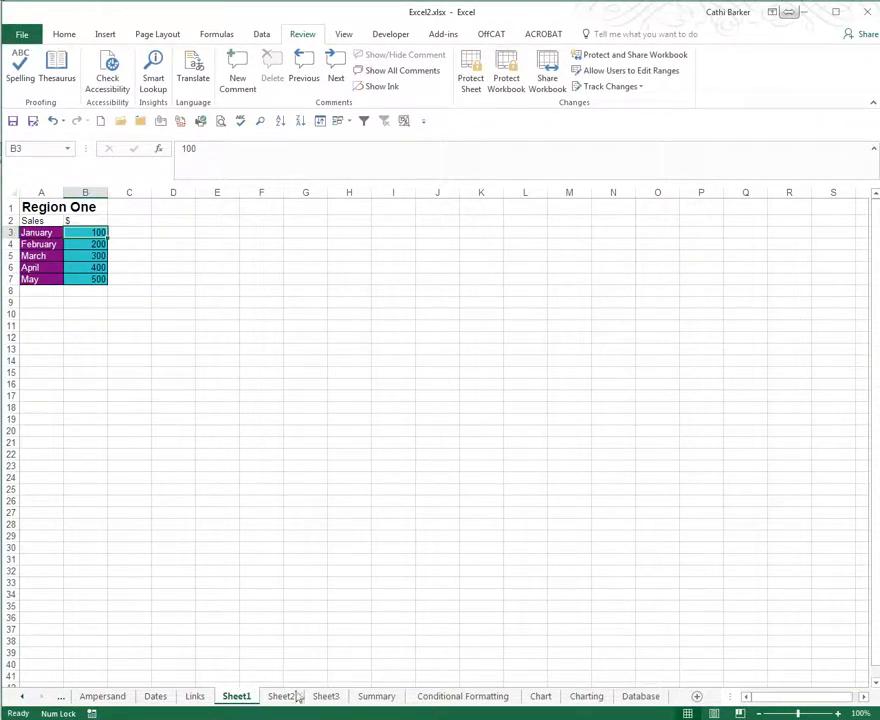
Check the sheet references in column B of the Links sheet, and switch from formulas back to displaying values.
click(195, 697)
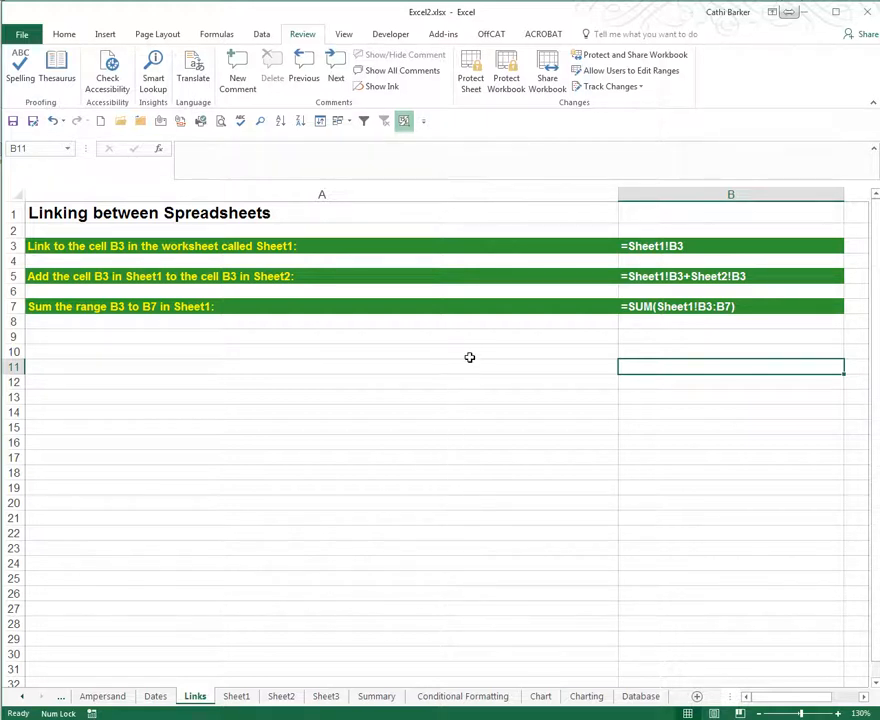
click(404, 120)
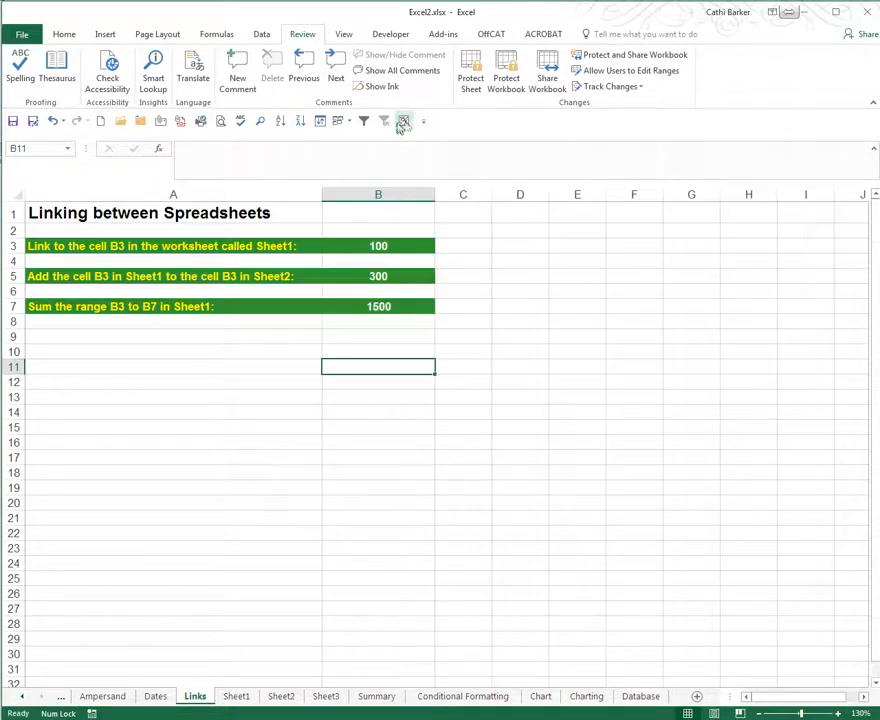
click(359, 334)
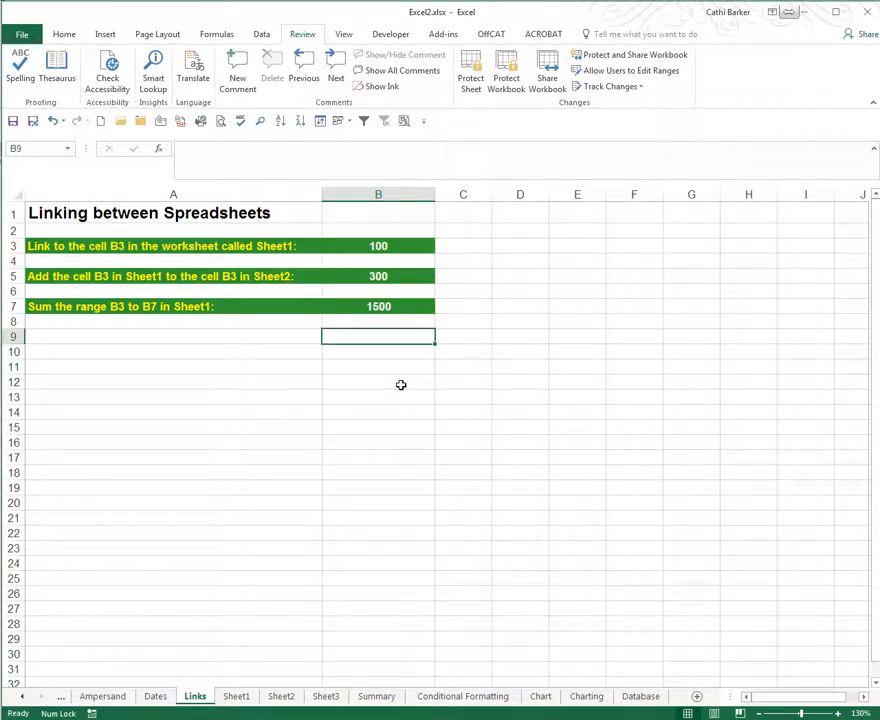
Create a new blank workbook and save it on the Desktop as Budget.
key(ctrl+n)
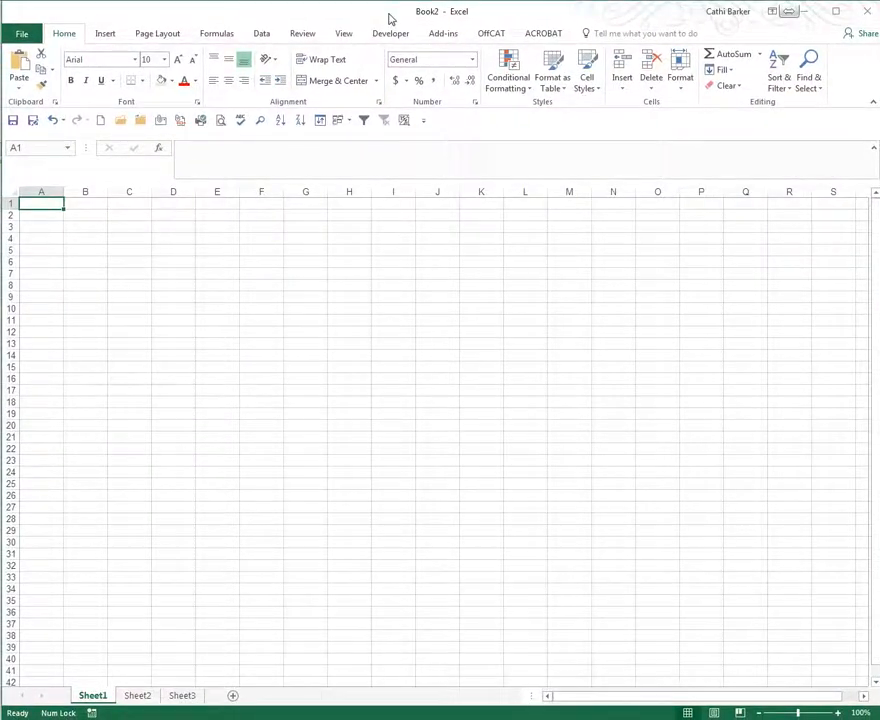
key(F12)
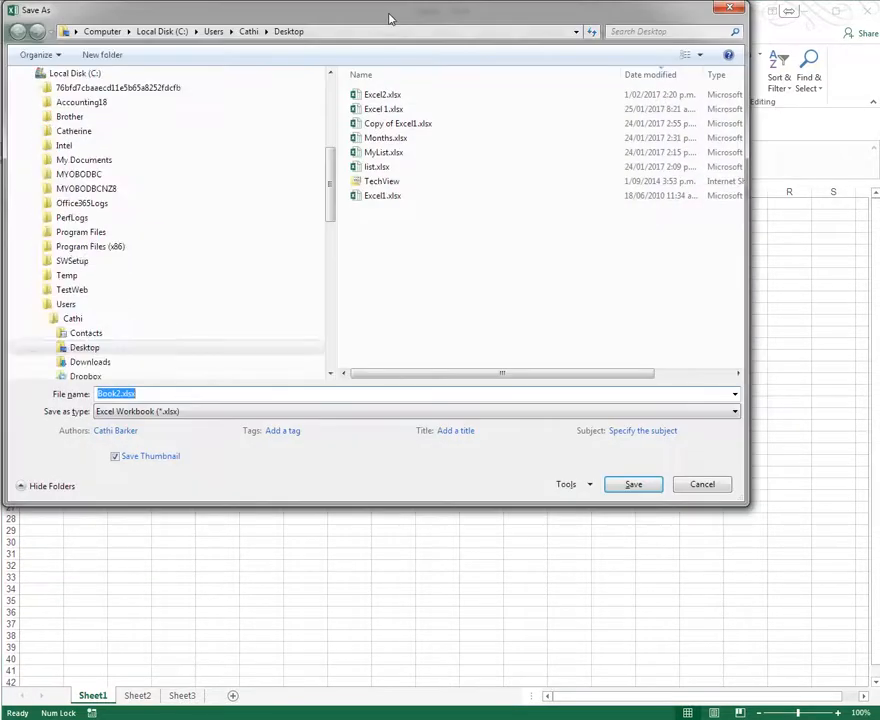
text(Budg)
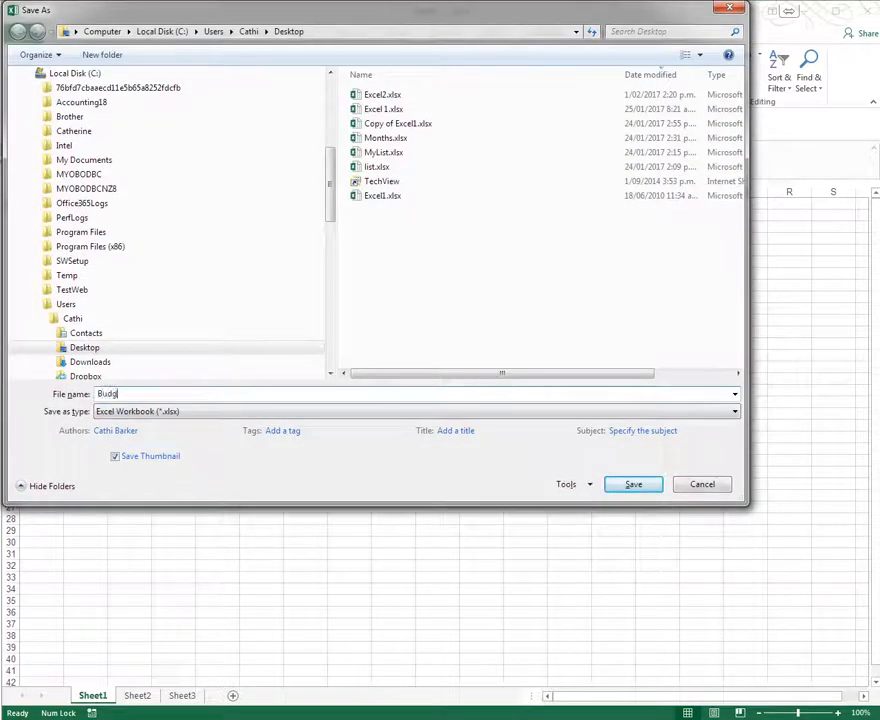
text(et)
key(Return)
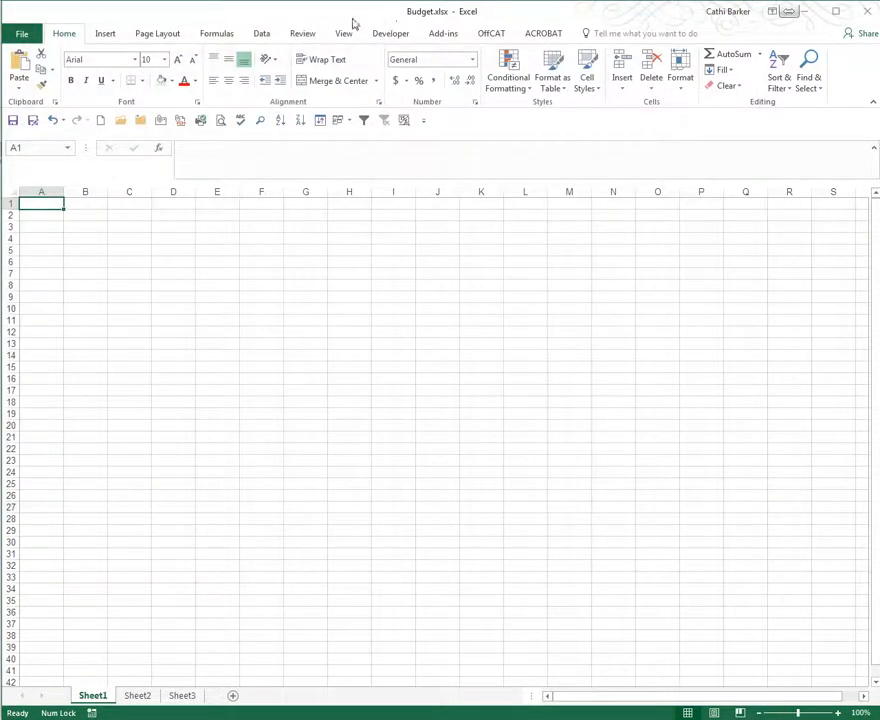
Enter 20000 in cell B2 of Sheet1 in the Budget workbook and switch back to the Excel2.xlsx workbook.
click(103, 213)
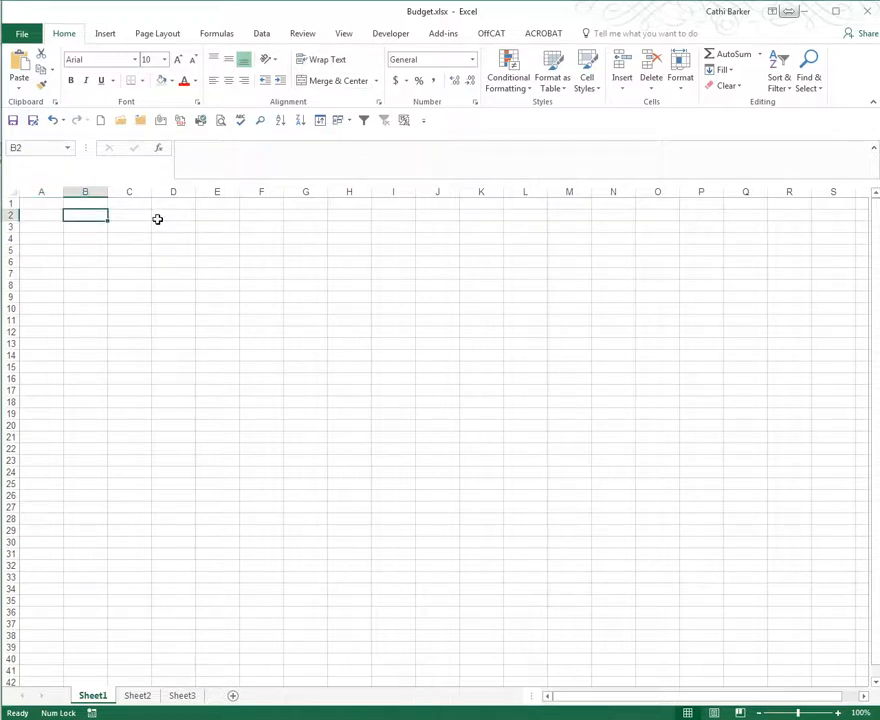
text(20000)
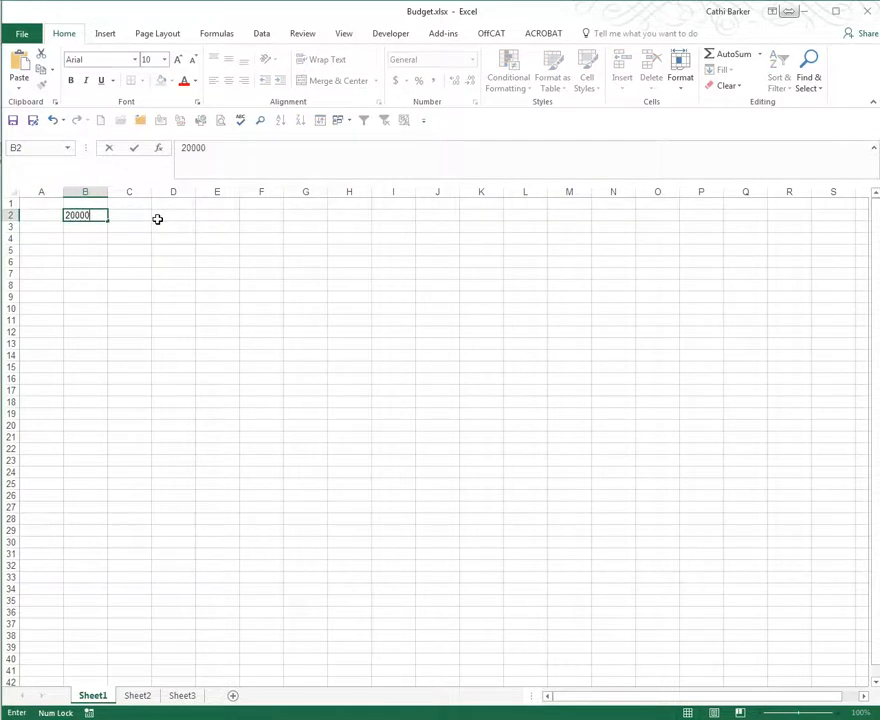
key(ctrl+Return)
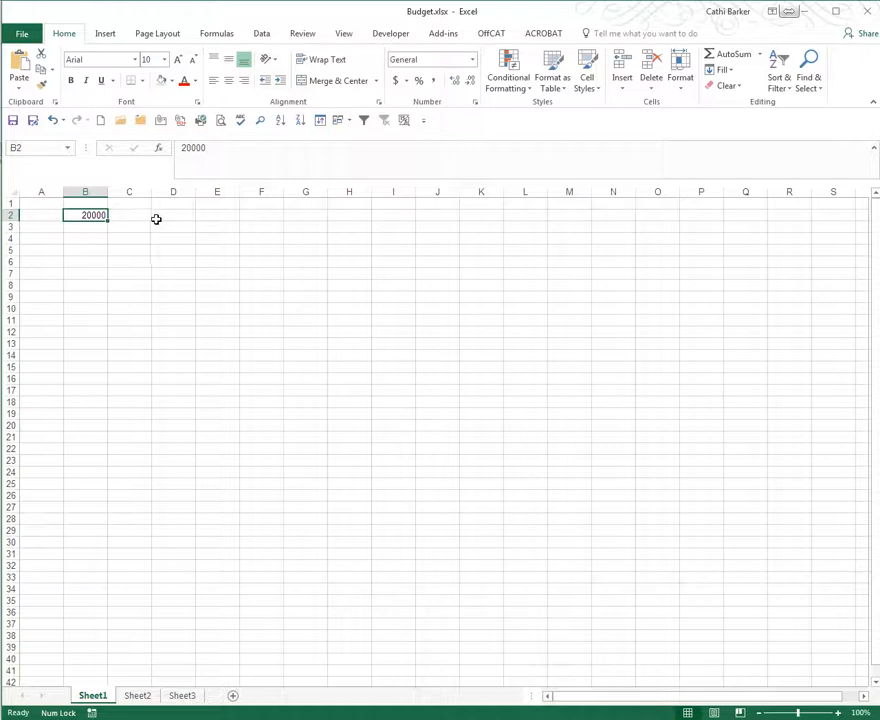
click(342, 33)
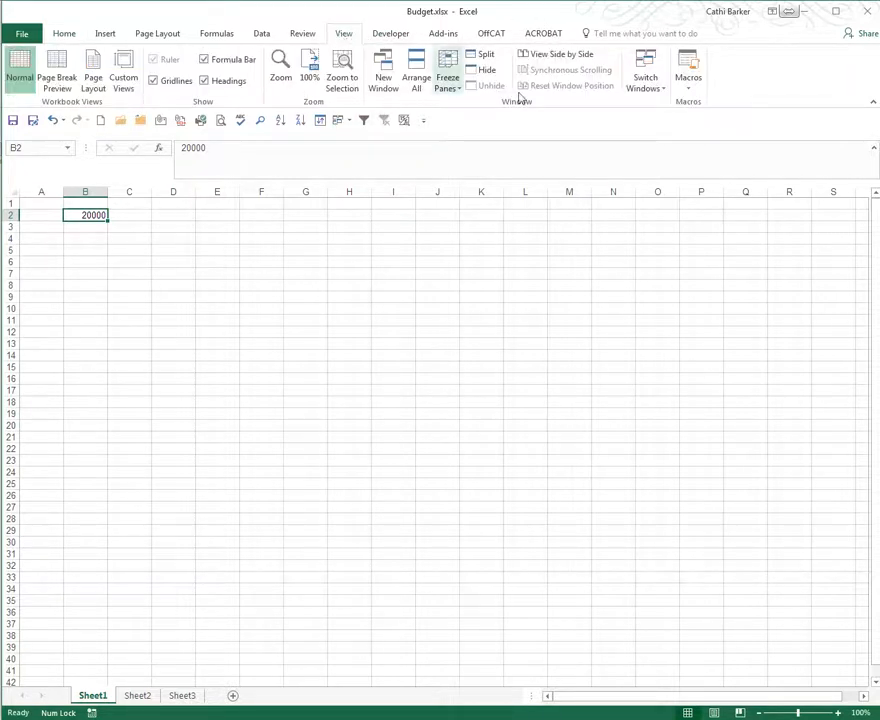
click(645, 80)
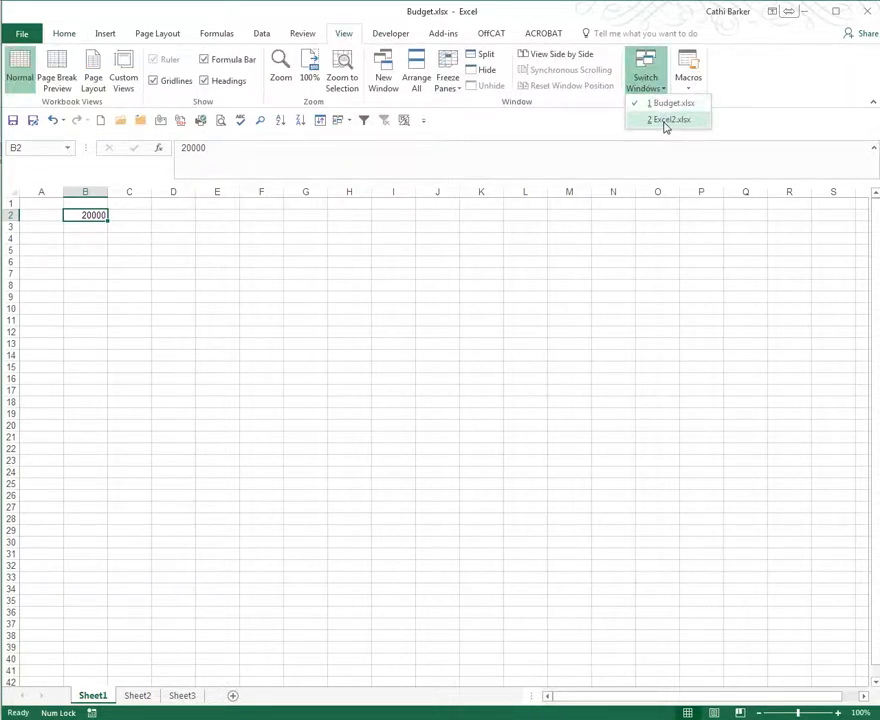
click(668, 120)
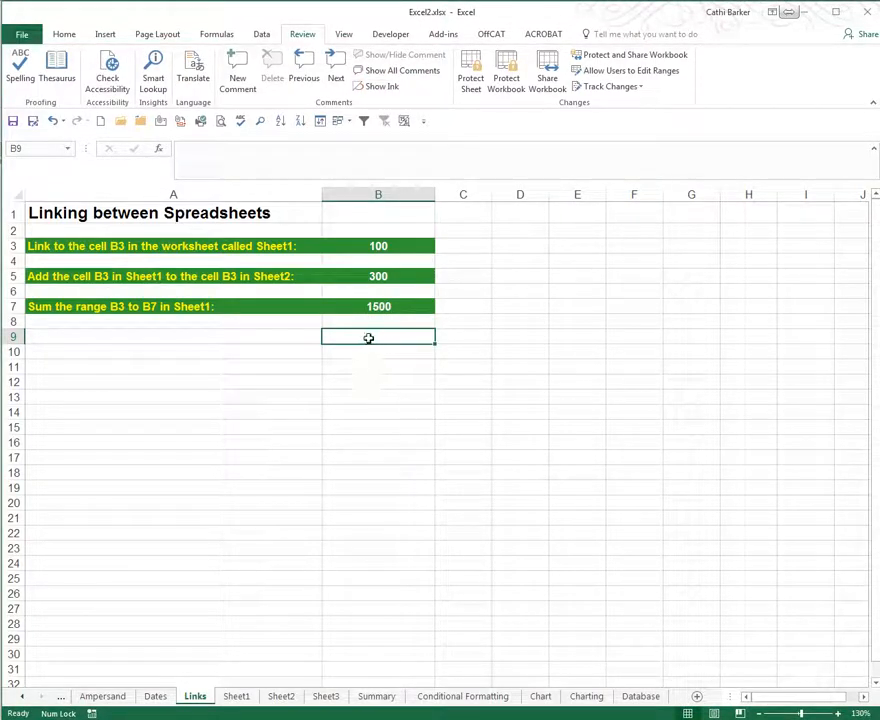
Label cell A9 of the Links sheet "Link to the cell B2 in the file Budget and the sheet named Sheet1" and widen column A to fit.
key(Left)
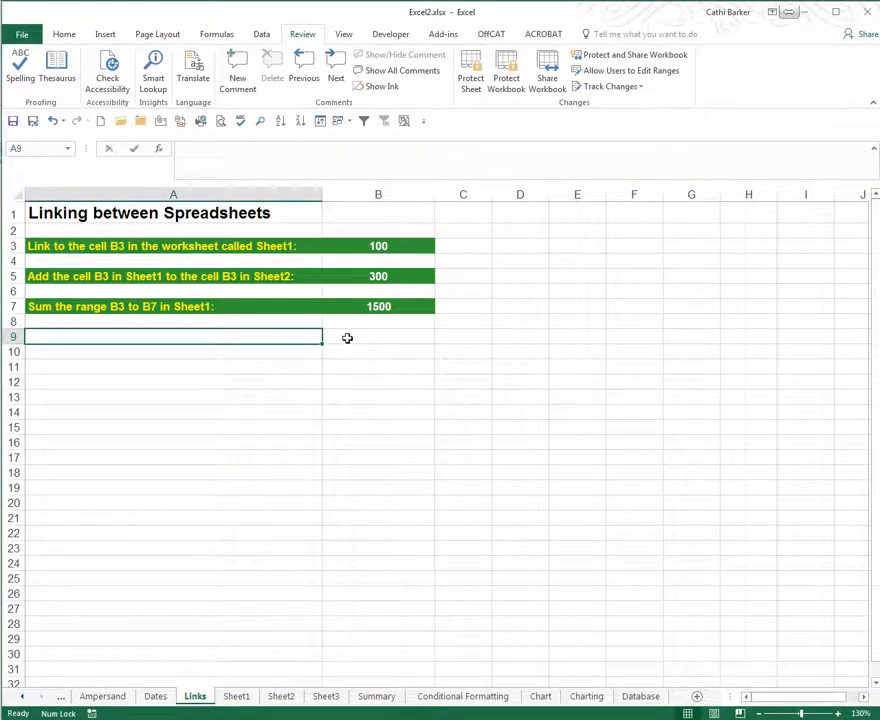
text(Link to the cell B2)
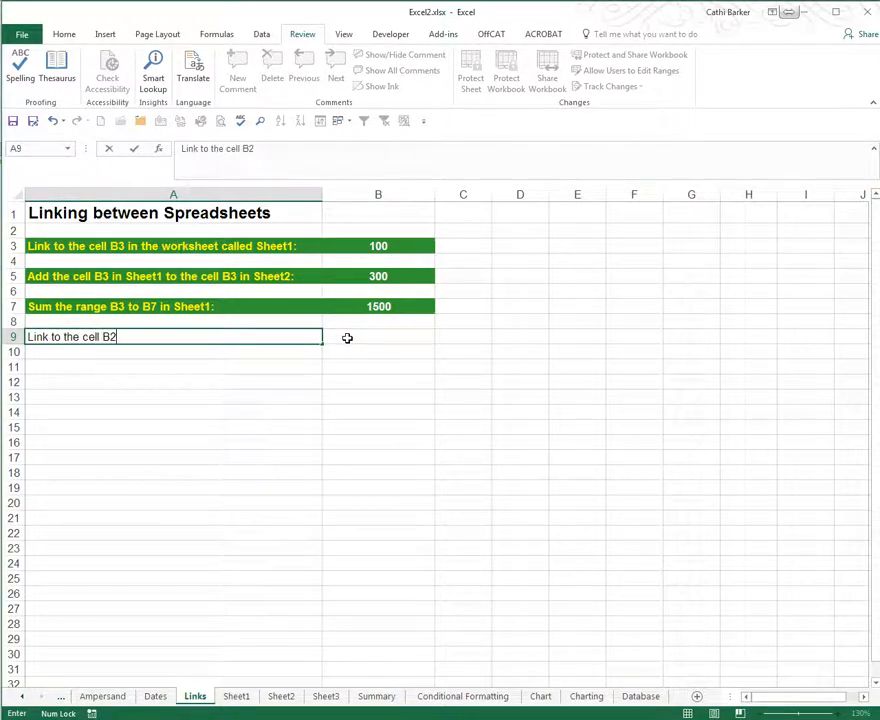
text( in the file)
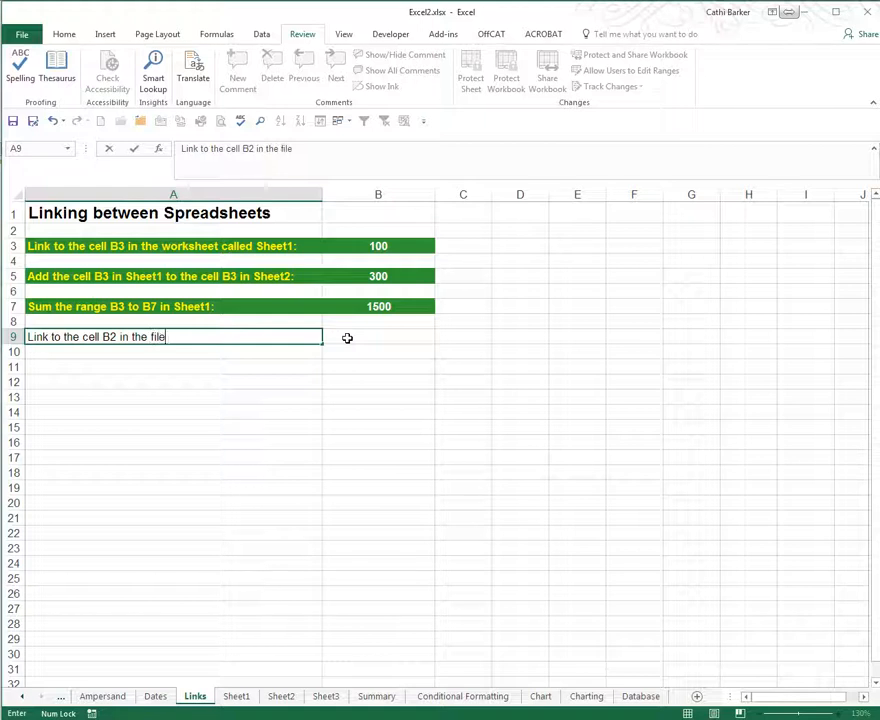
text( Budget )
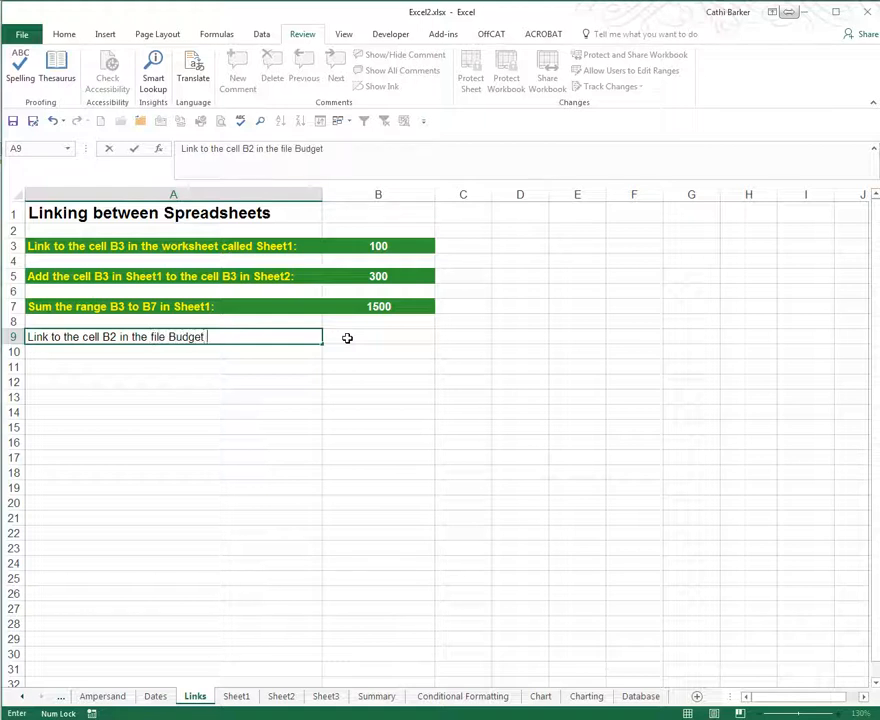
text(and the sheet )
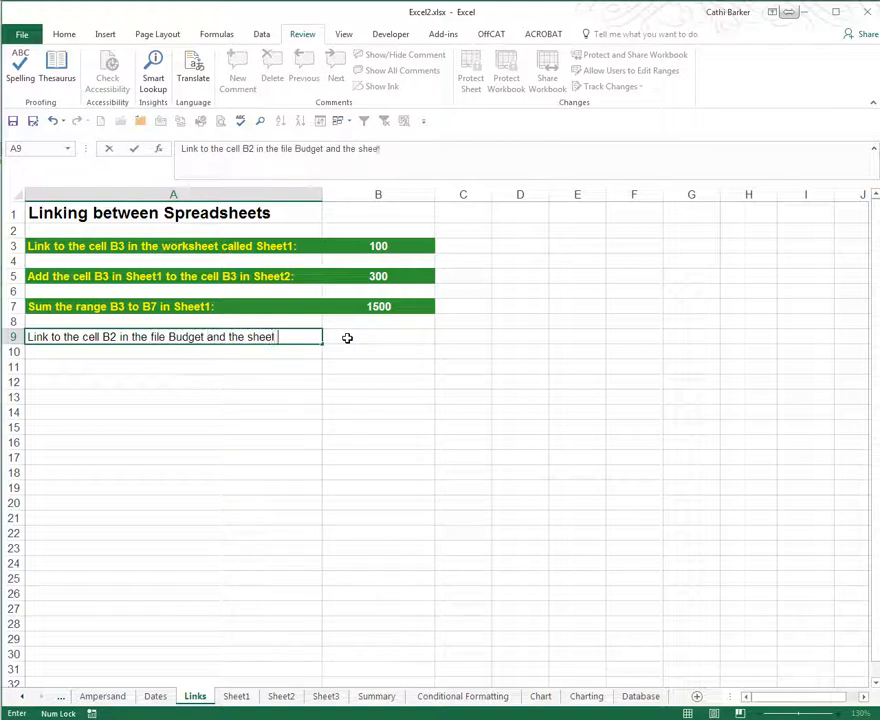
text(named Sheet)
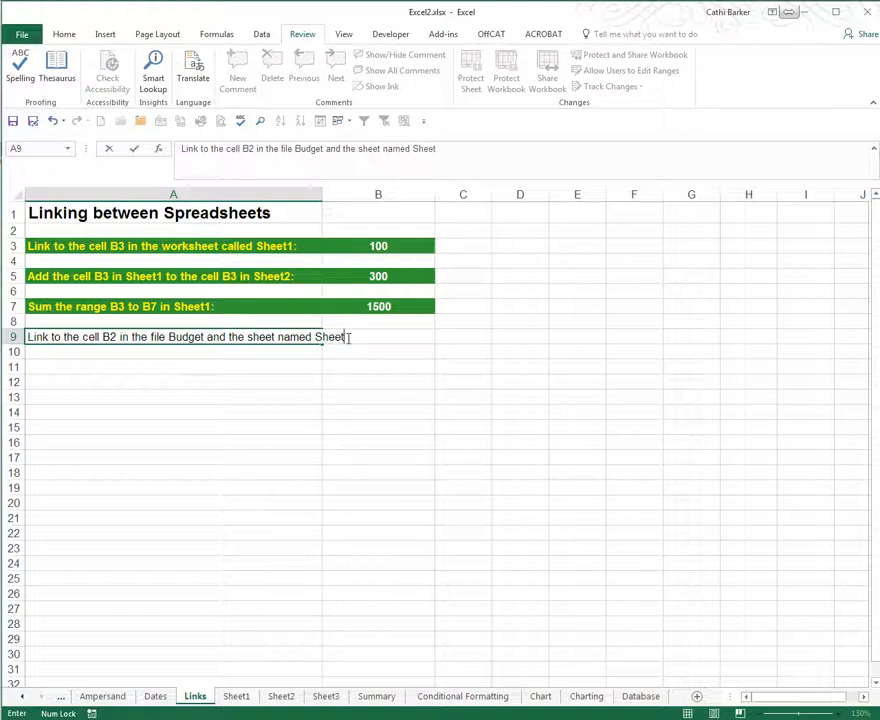
text(1)
key(ctrl+Return)
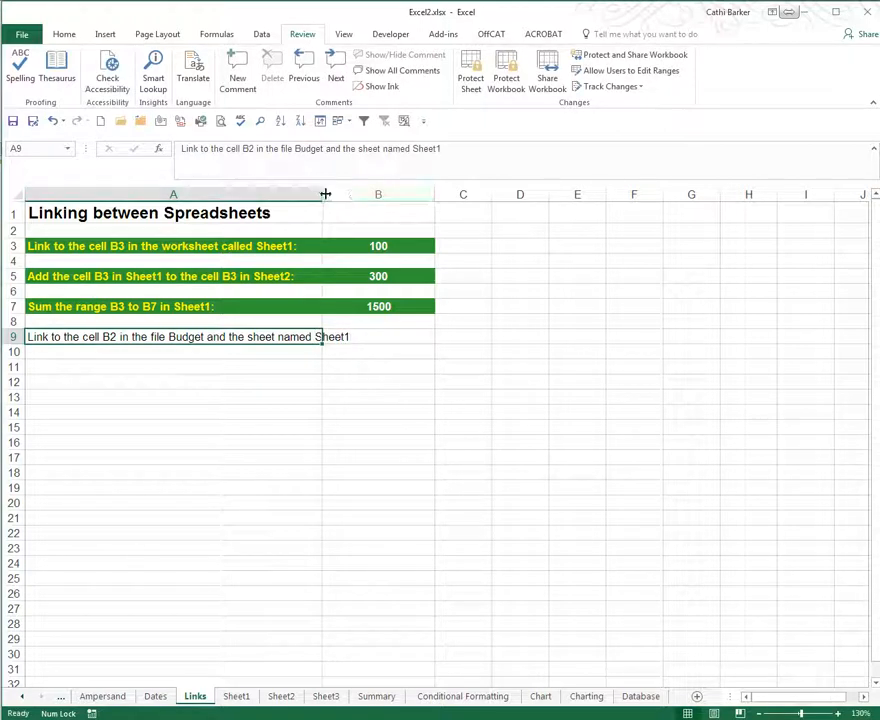
drag(325, 194, 378, 194)
Remove the fill from cell B9 of the Links sheet and set its font color to Automatic.
click(464, 345)
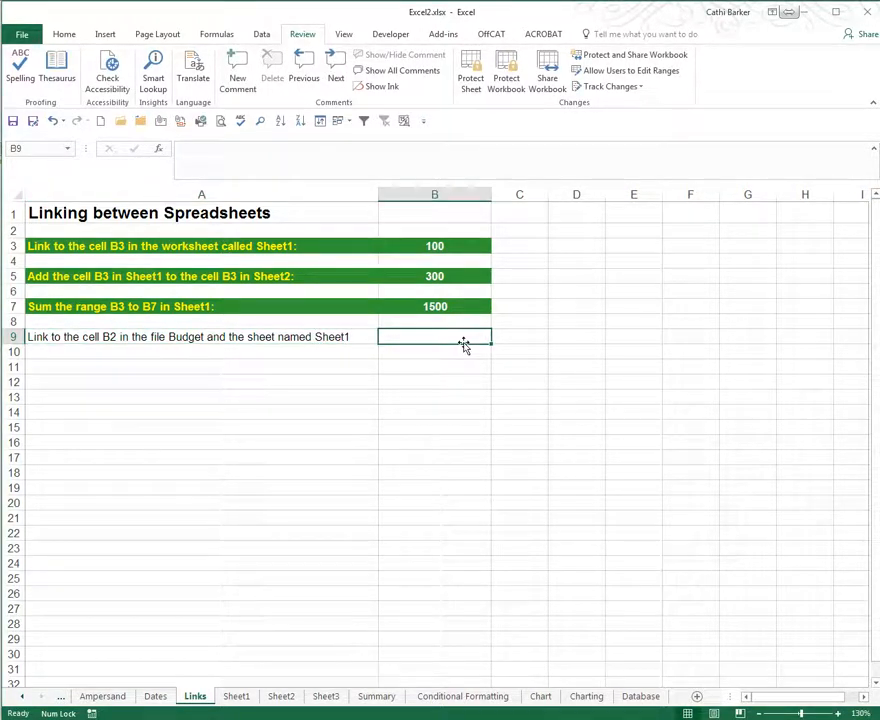
text(=)
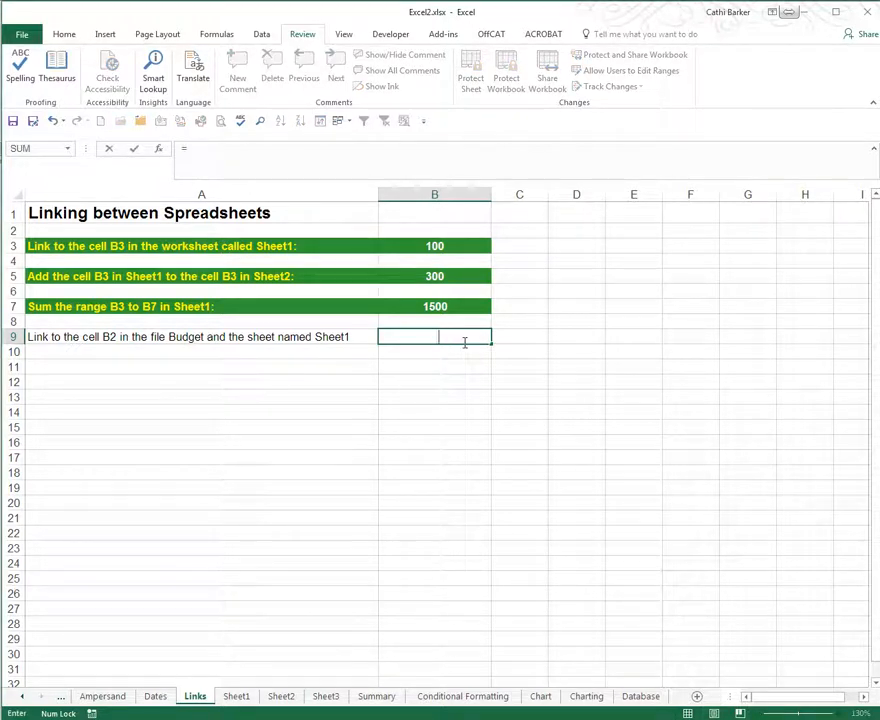
key(Escape)
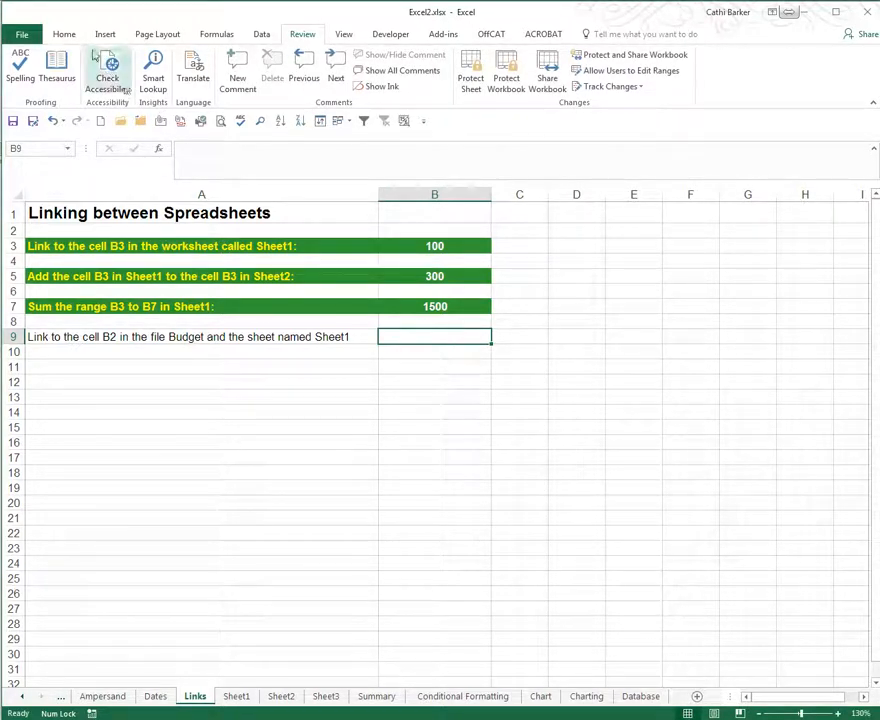
click(63, 34)
click(171, 81)
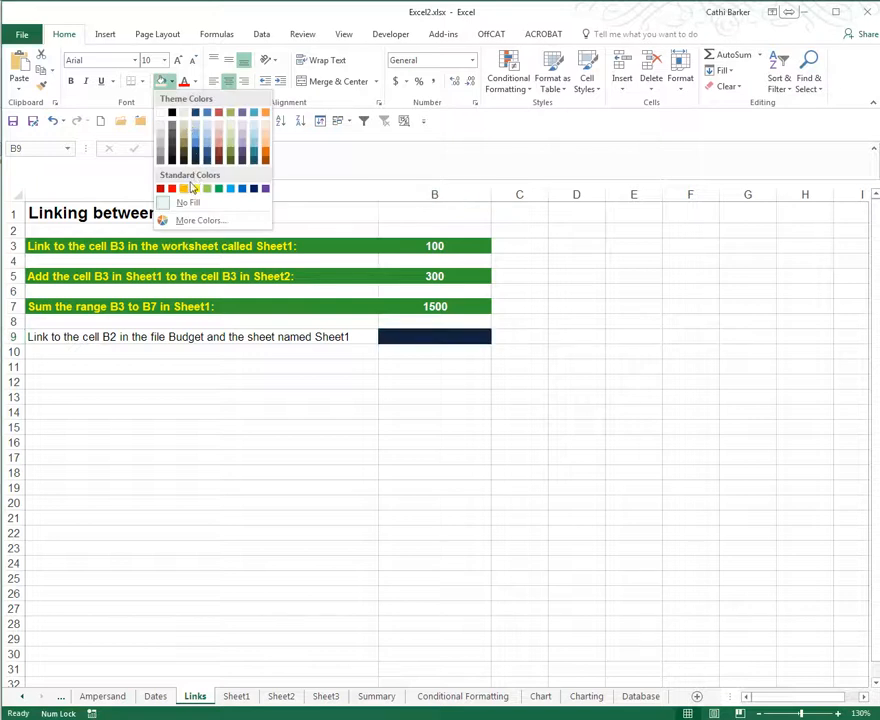
click(196, 204)
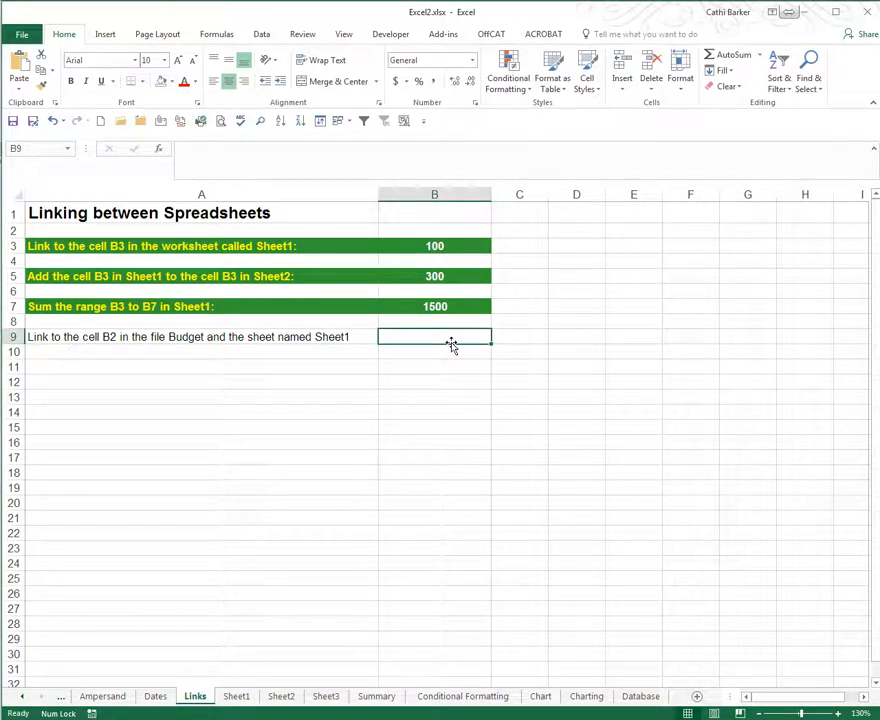
text(=)
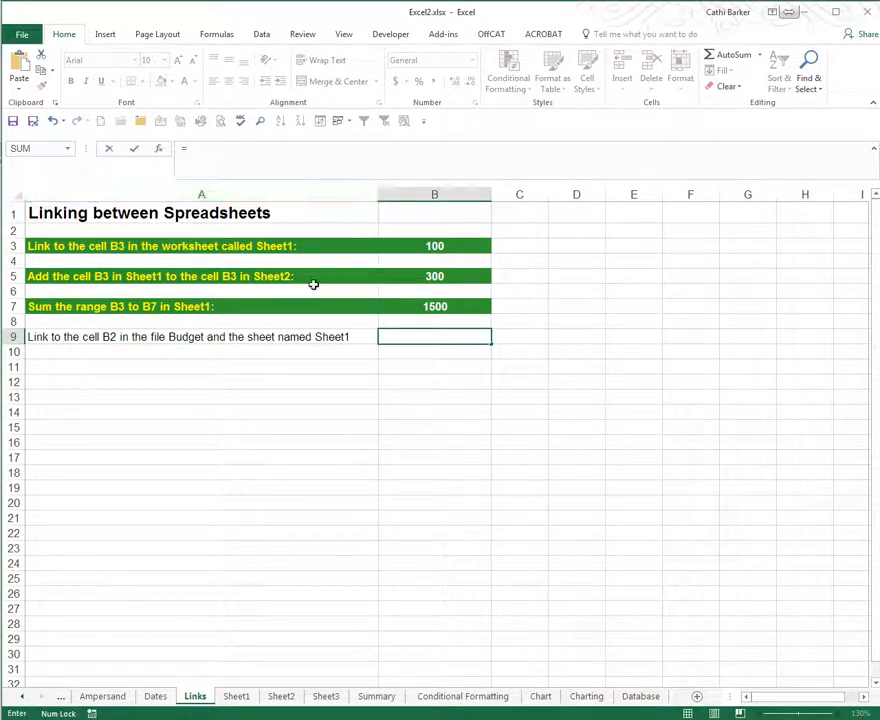
key(Escape)
click(195, 83)
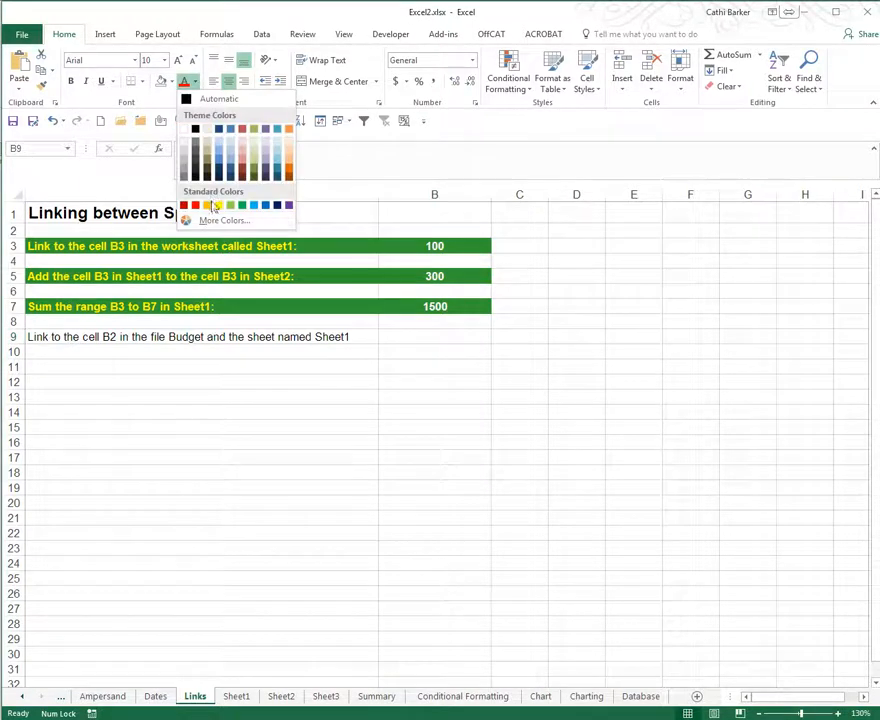
click(195, 100)
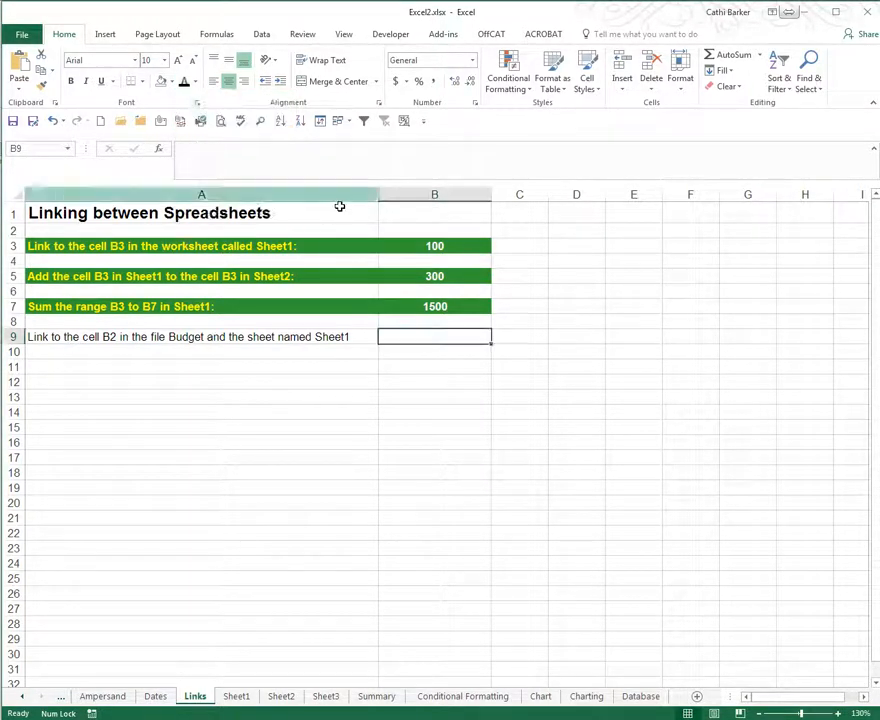
Link cell B9 of the Links sheet to cell B2 on Sheet1 of the Budget.xlsx workbook.
text(=)
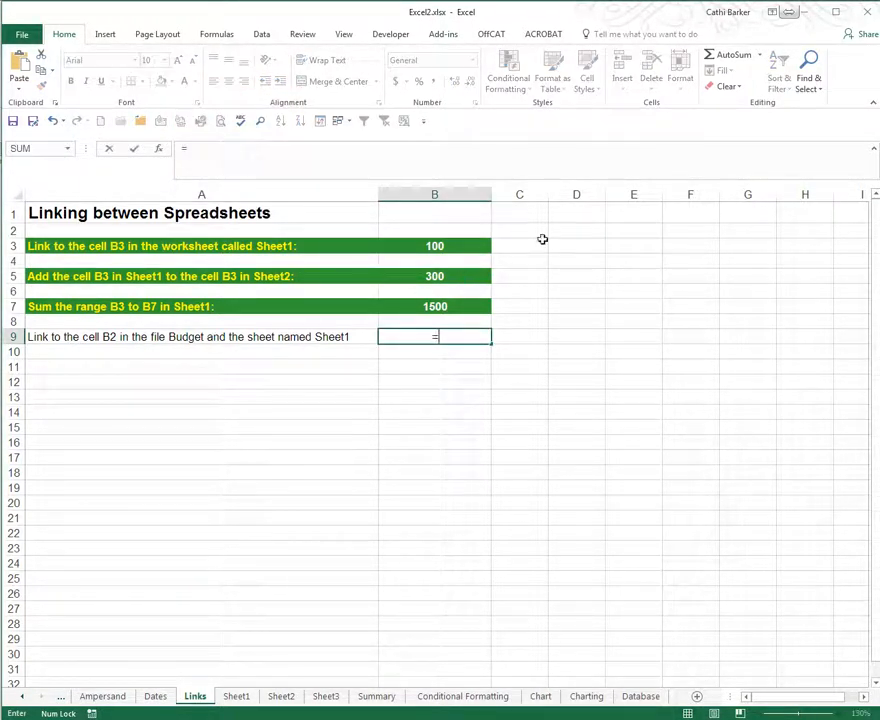
click(344, 36)
click(645, 87)
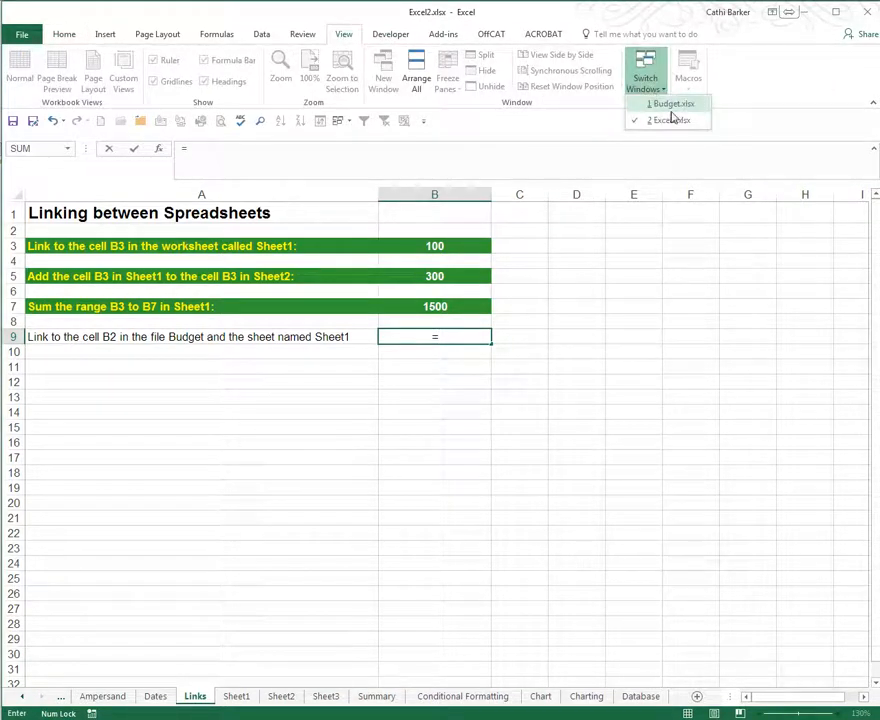
click(672, 104)
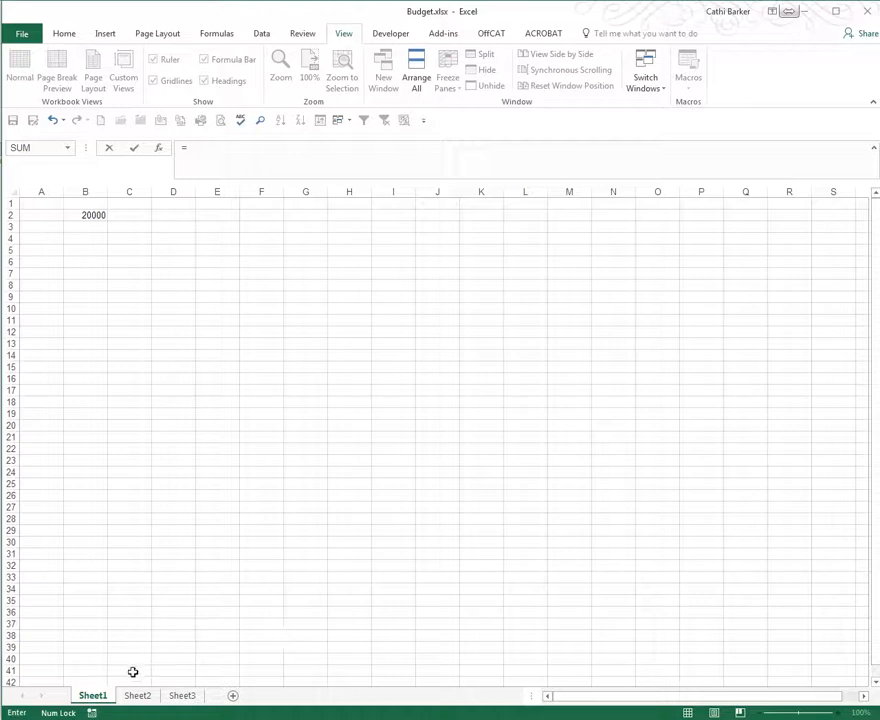
click(88, 215)
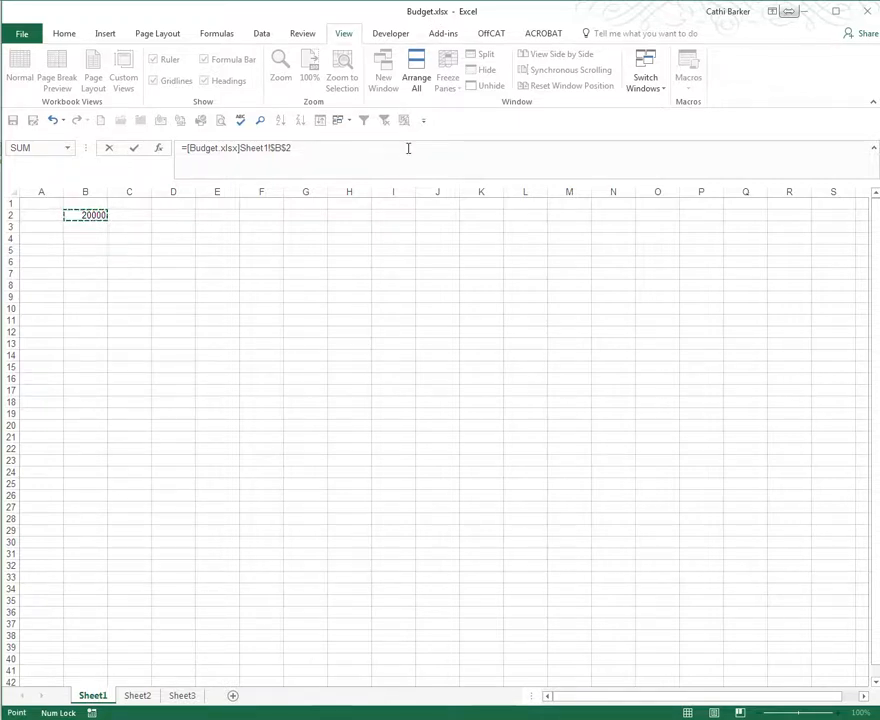
key(Return)
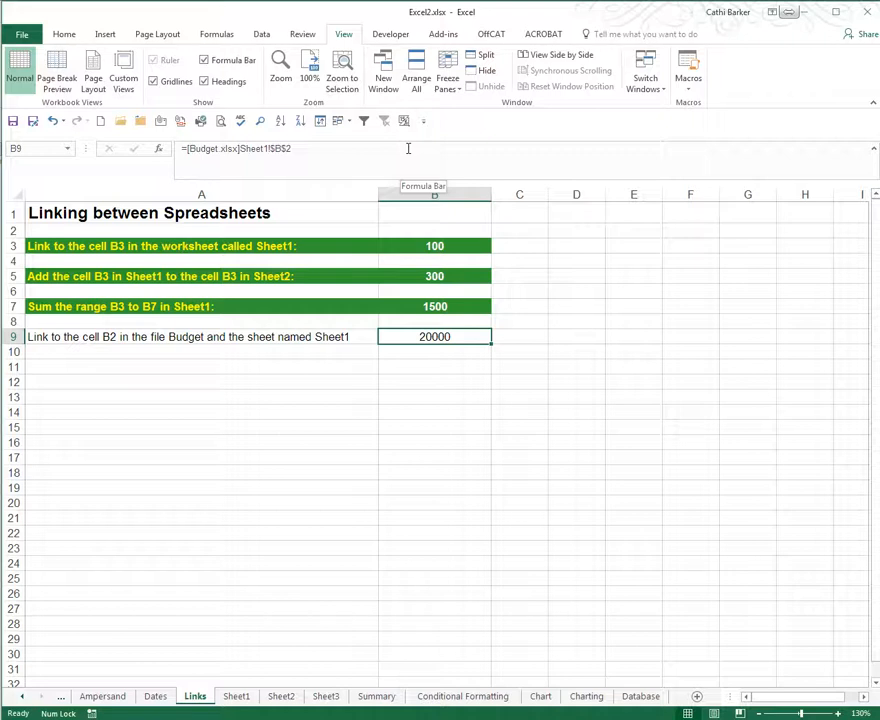
Open the Summary sheet and enlarge its display to 180%.
click(384, 698)
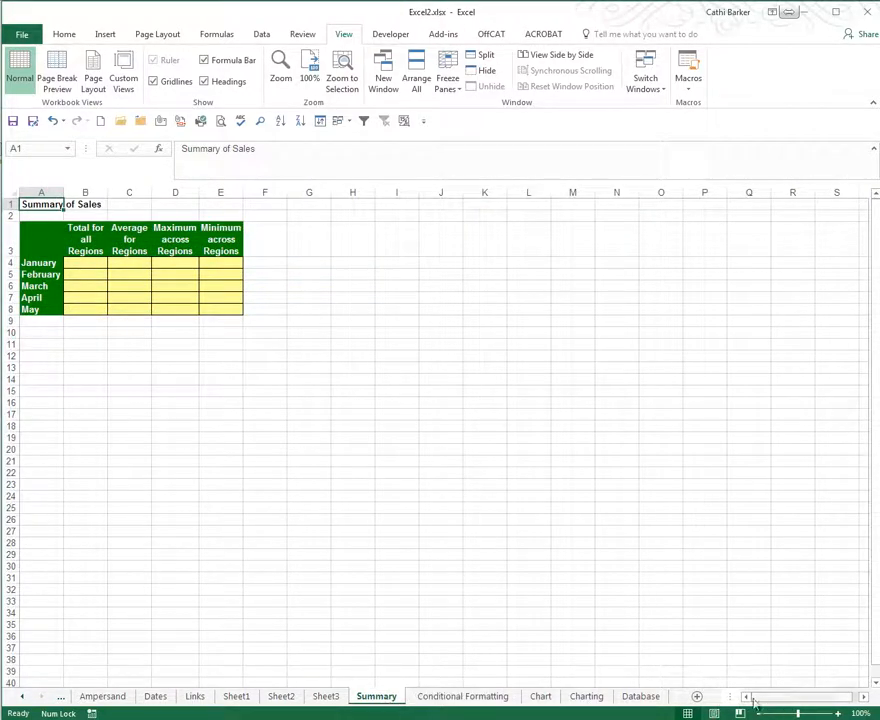
click(840, 713)
click(840, 713)
click(840, 713)
click(840, 713)
click(840, 713)
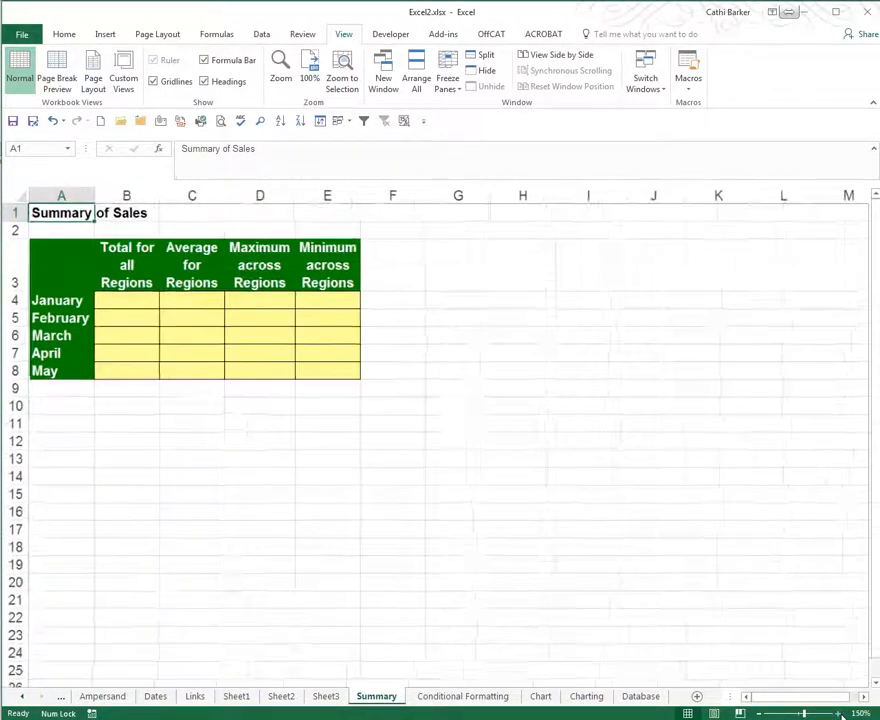
click(840, 713)
click(840, 713)
click(840, 713)
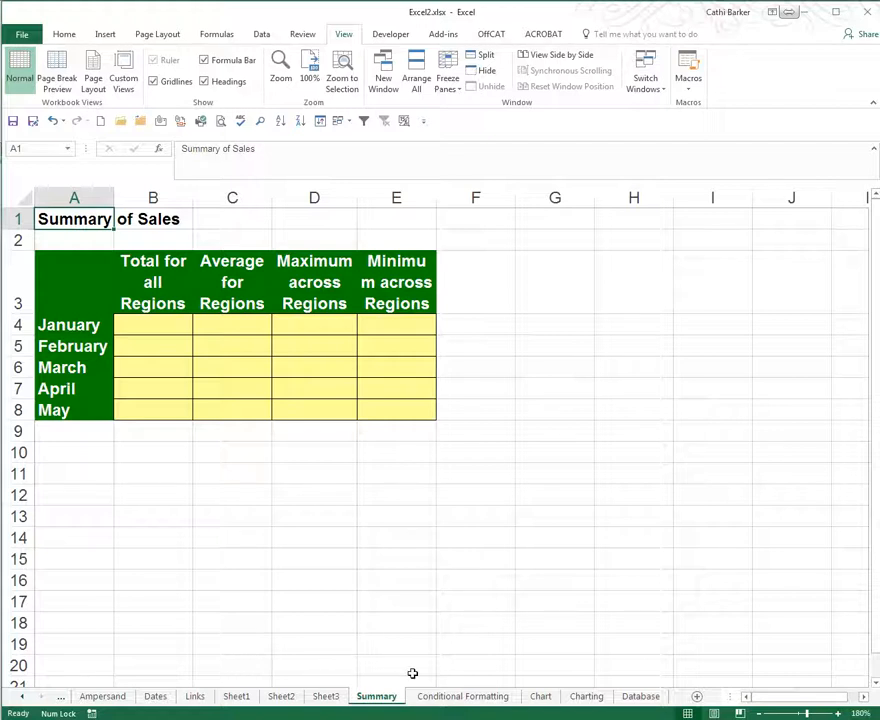
Sum cell B3 of Sheet1, Sheet2 and Sheet3 as individual arguments in Summary cell B4, and fill the formula down to B8.
click(165, 328)
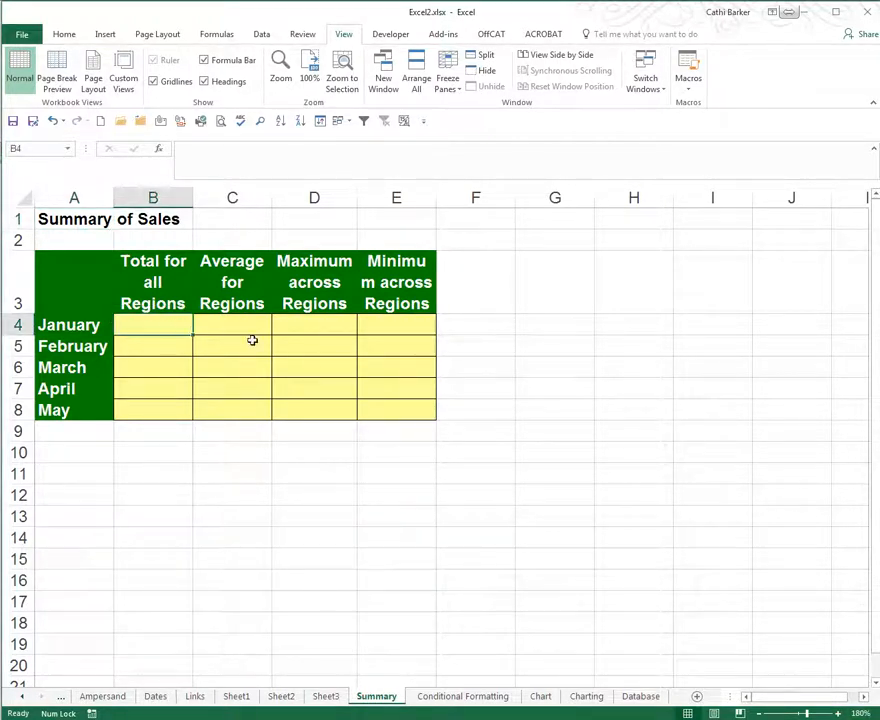
text(=su)
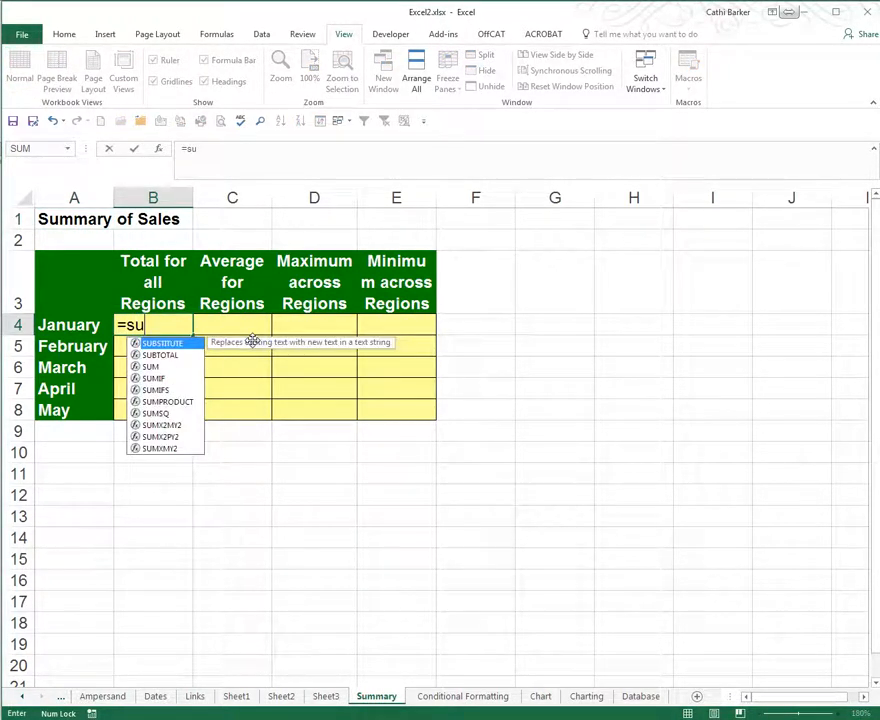
double_click(152, 367)
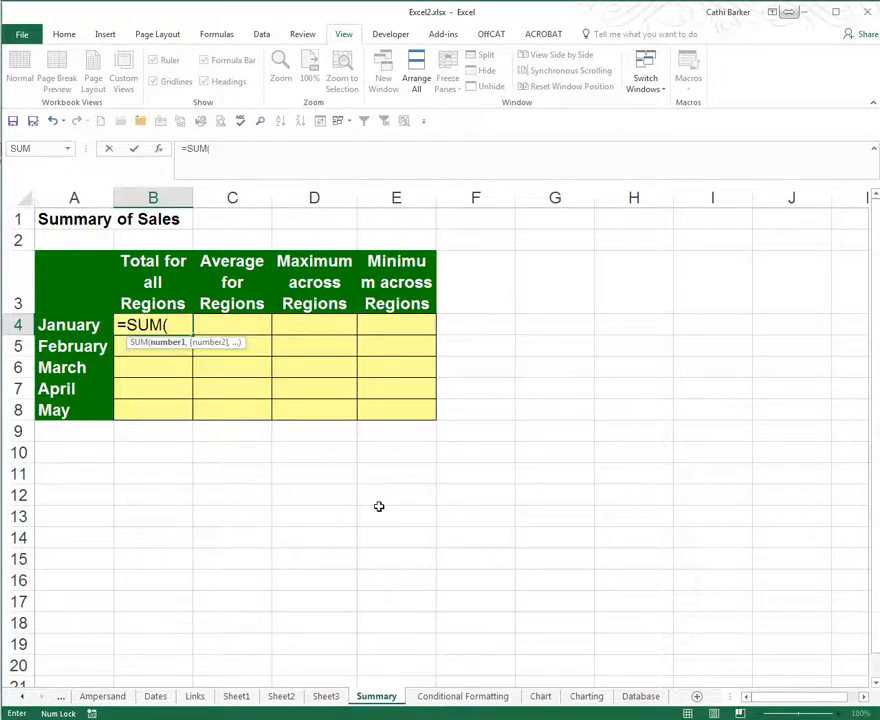
click(236, 696)
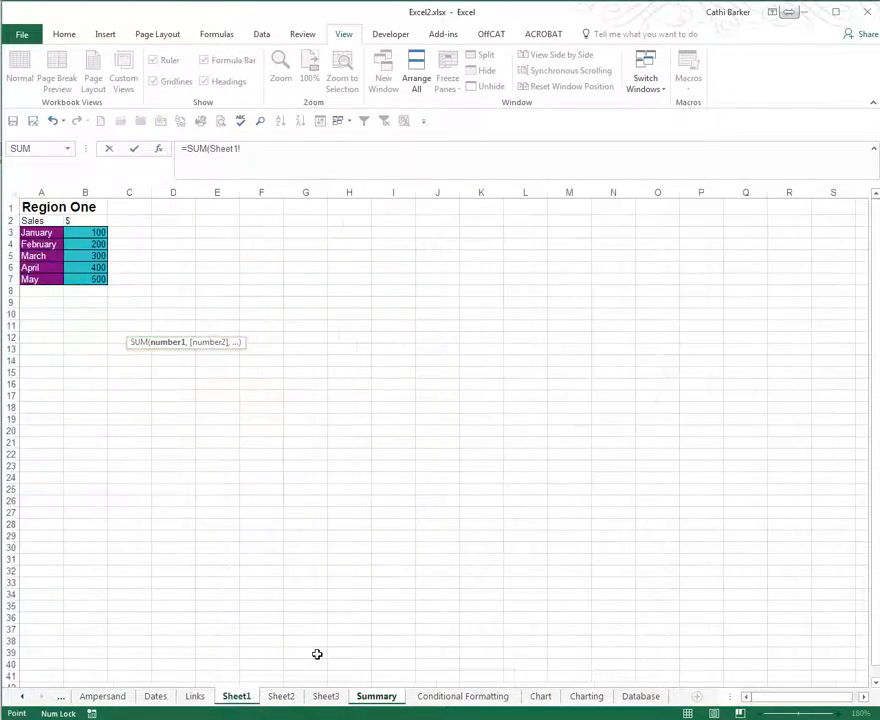
click(98, 233)
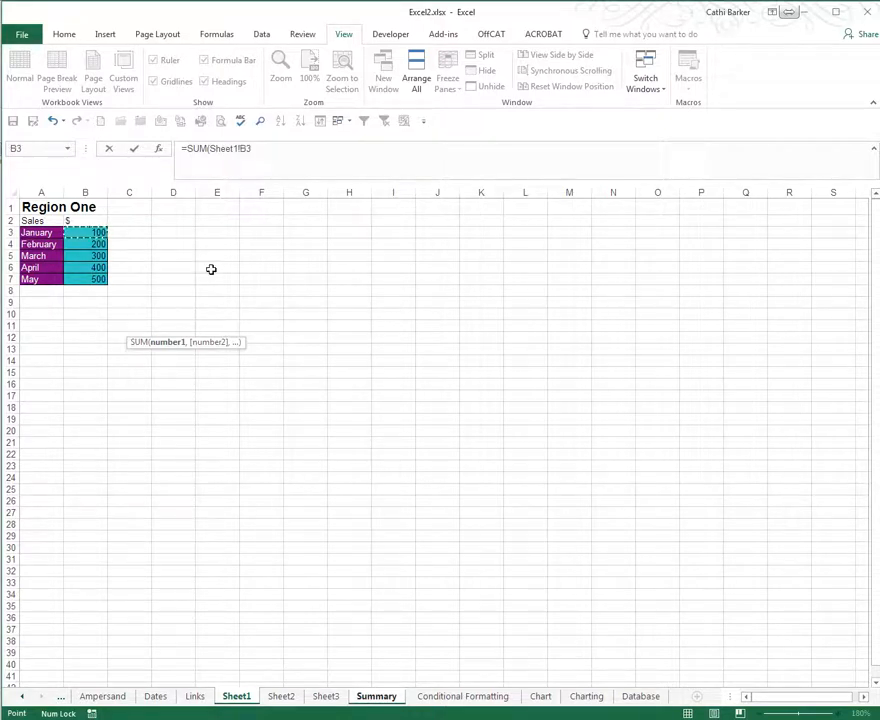
text(,)
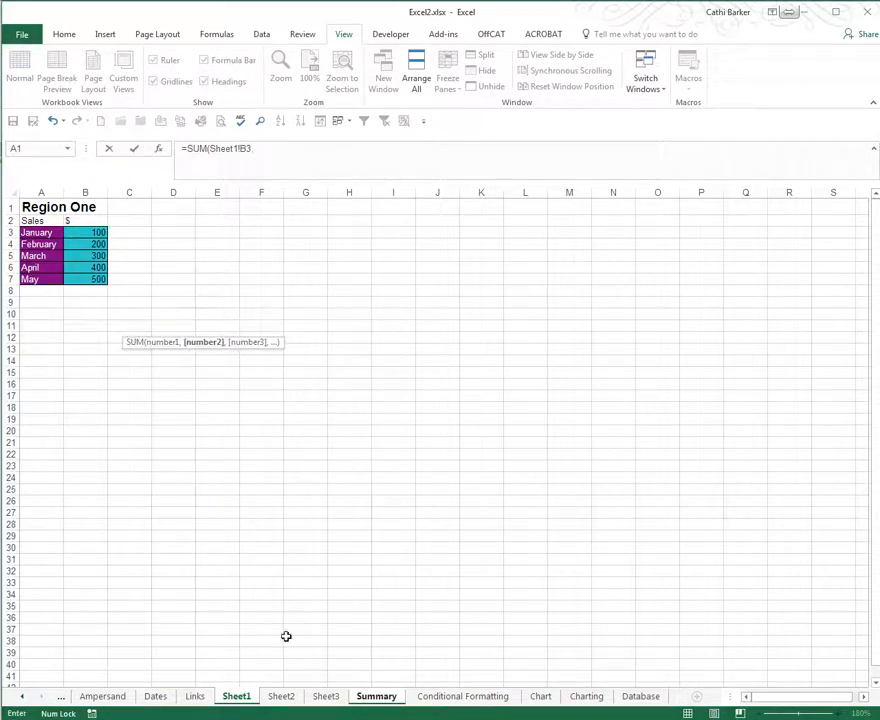
click(283, 697)
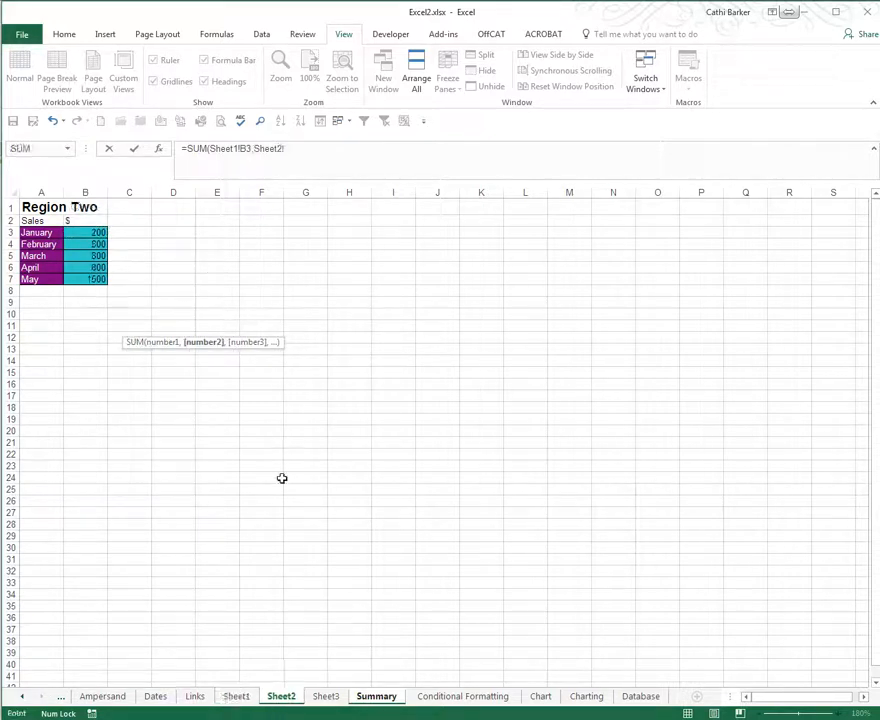
click(74, 235)
key(BackSpace)
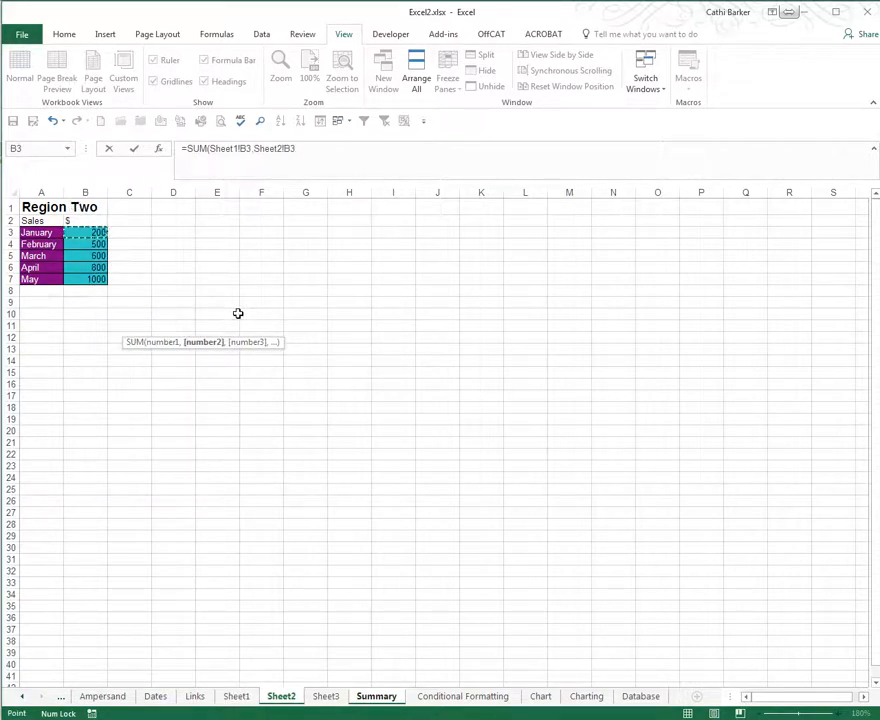
text(,)
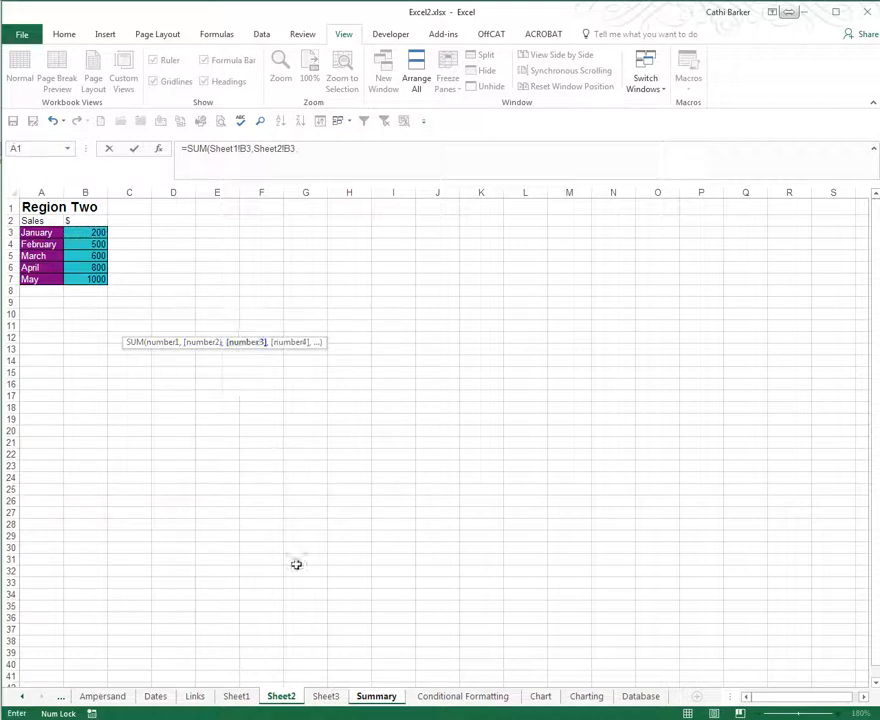
click(330, 698)
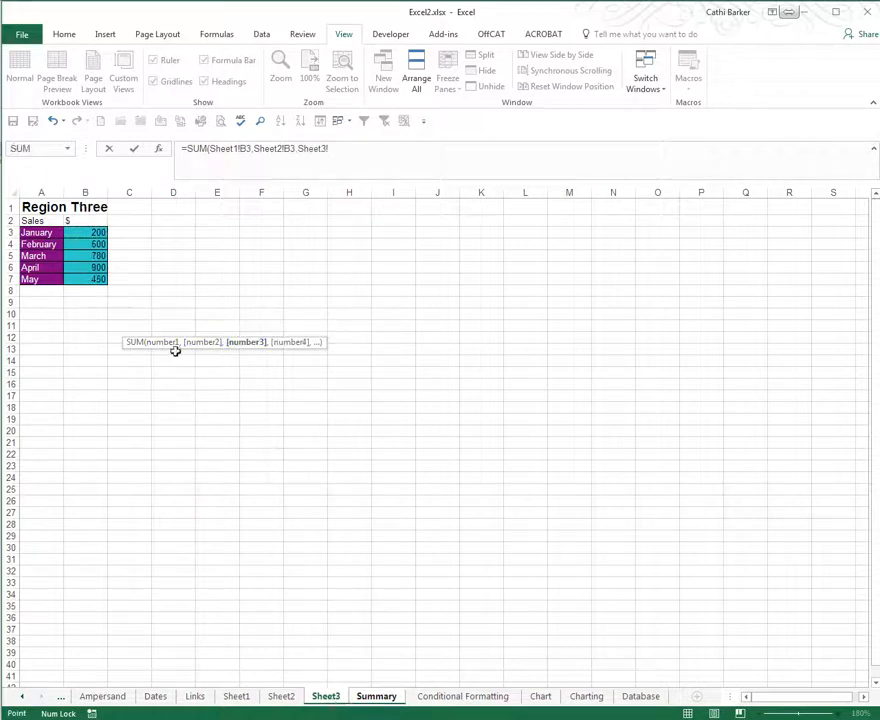
click(100, 232)
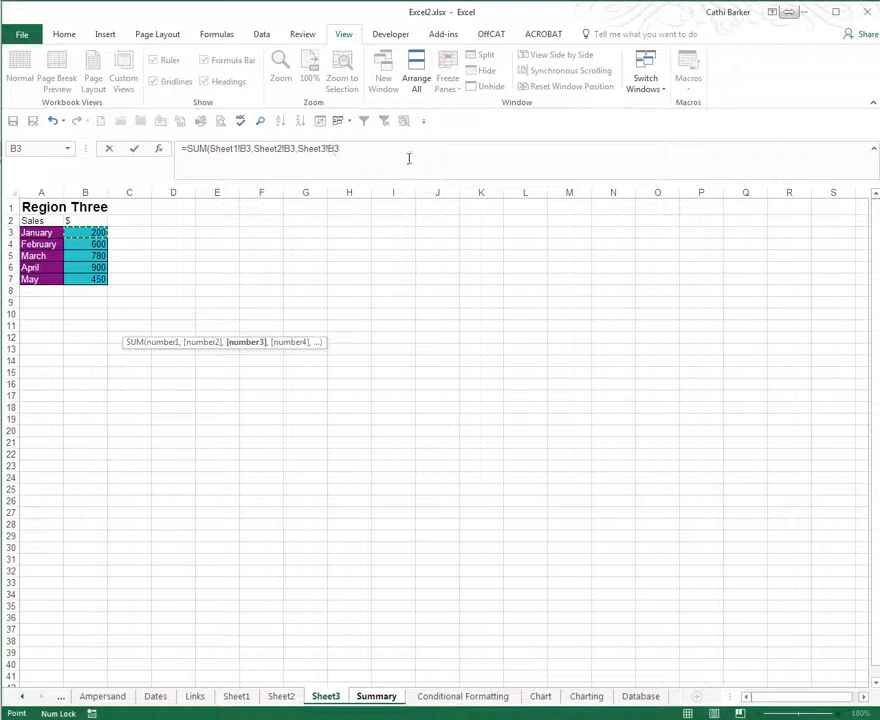
key(Return)
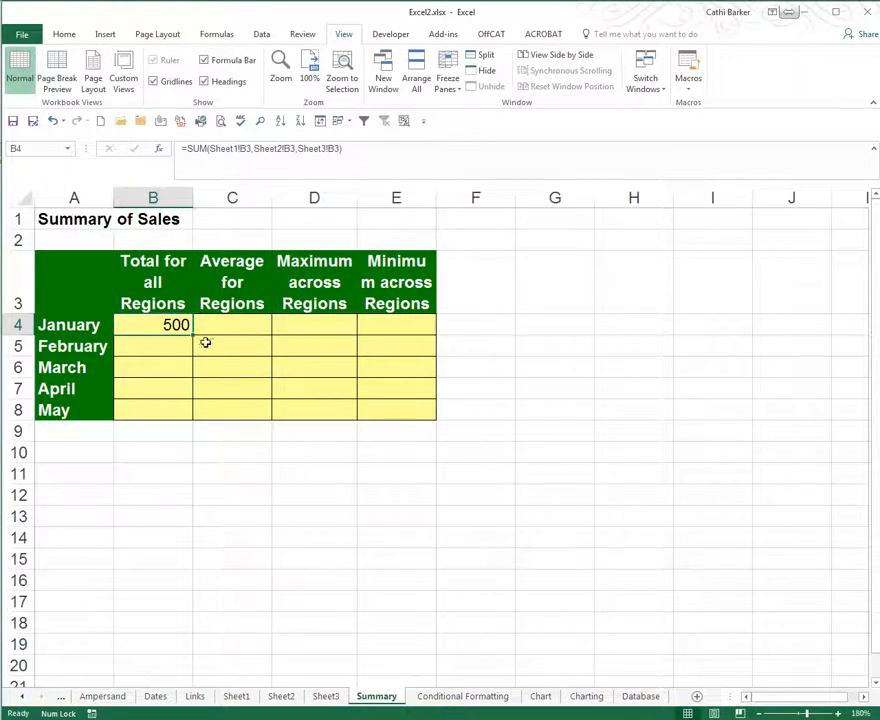
drag(193, 335, 193, 418)
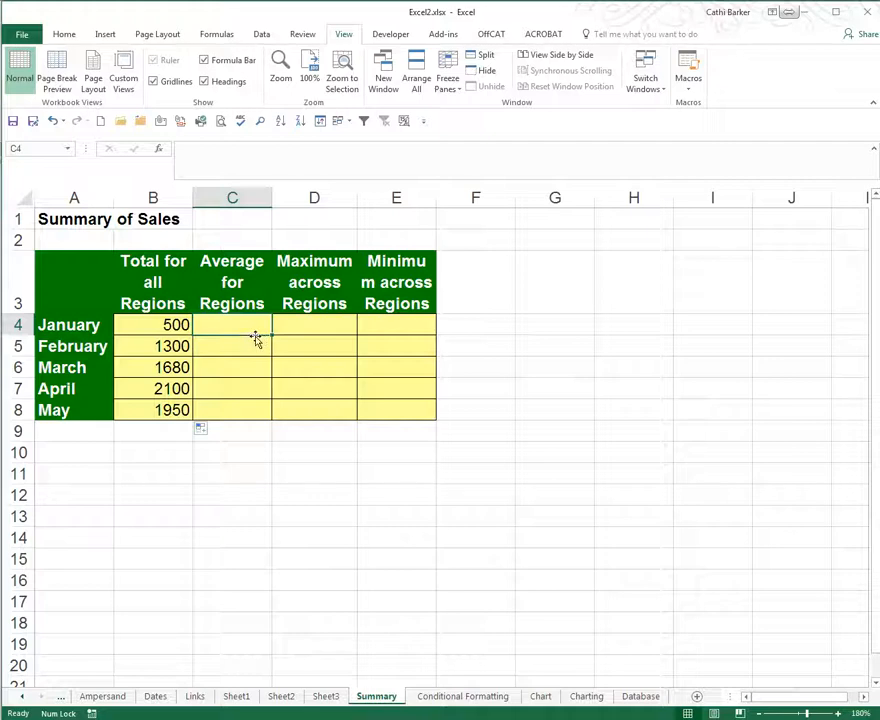
Average cell B3 of Sheet1, Sheet2 and Sheet3 in cell C4 of the Summary sheet with the AVERAGE function.
text(=av)
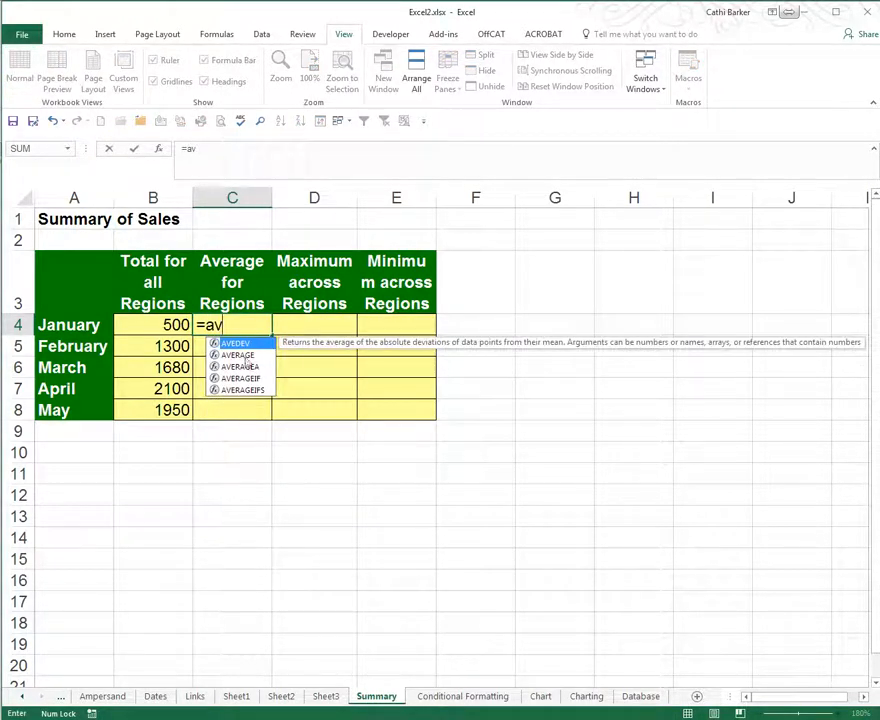
double_click(240, 355)
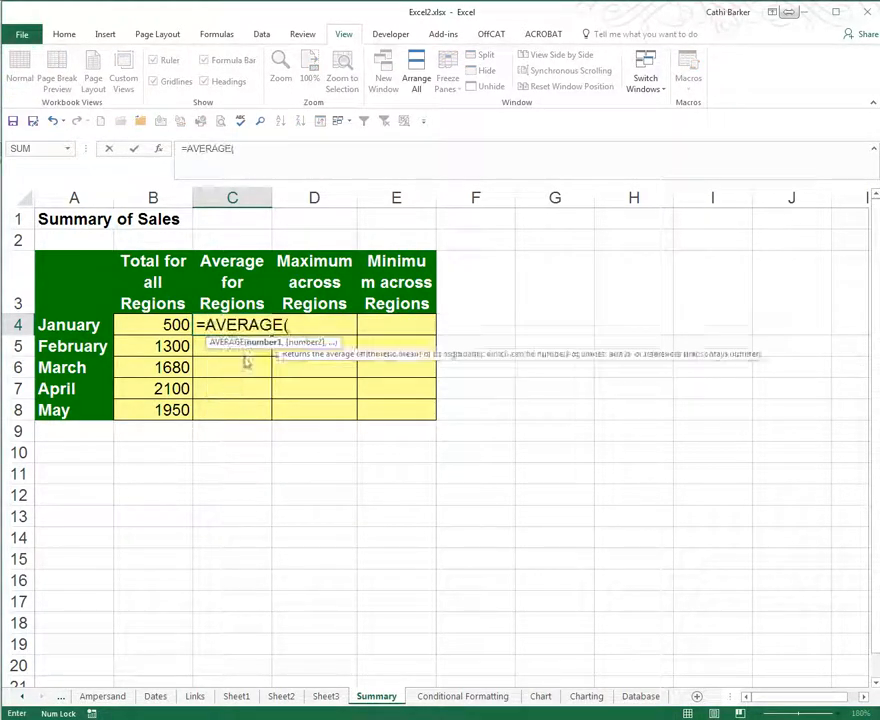
click(236, 696)
click(88, 232)
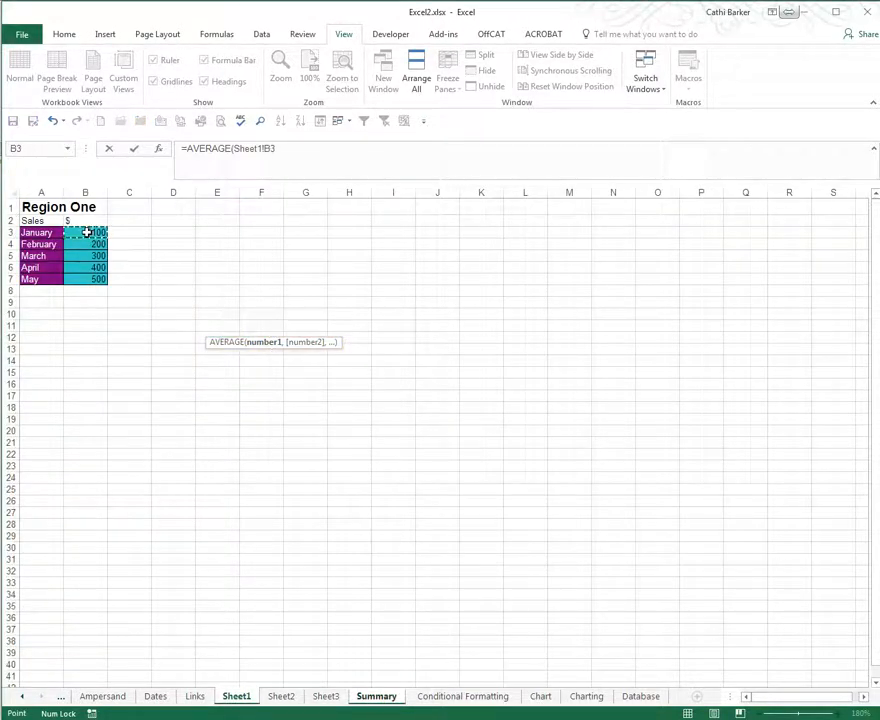
text(,)
click(282, 696)
click(87, 232)
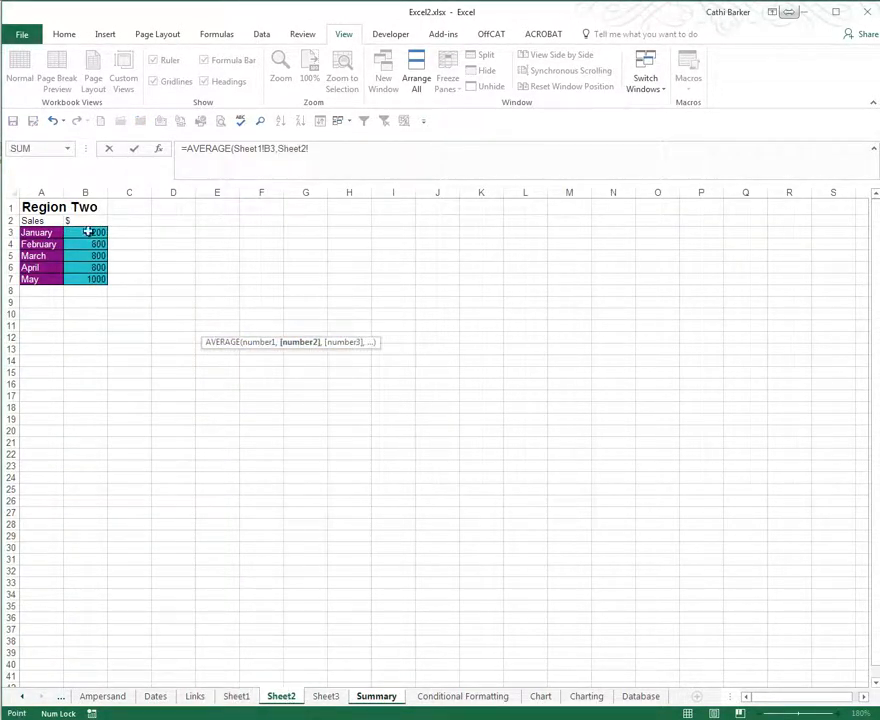
text(,)
click(326, 696)
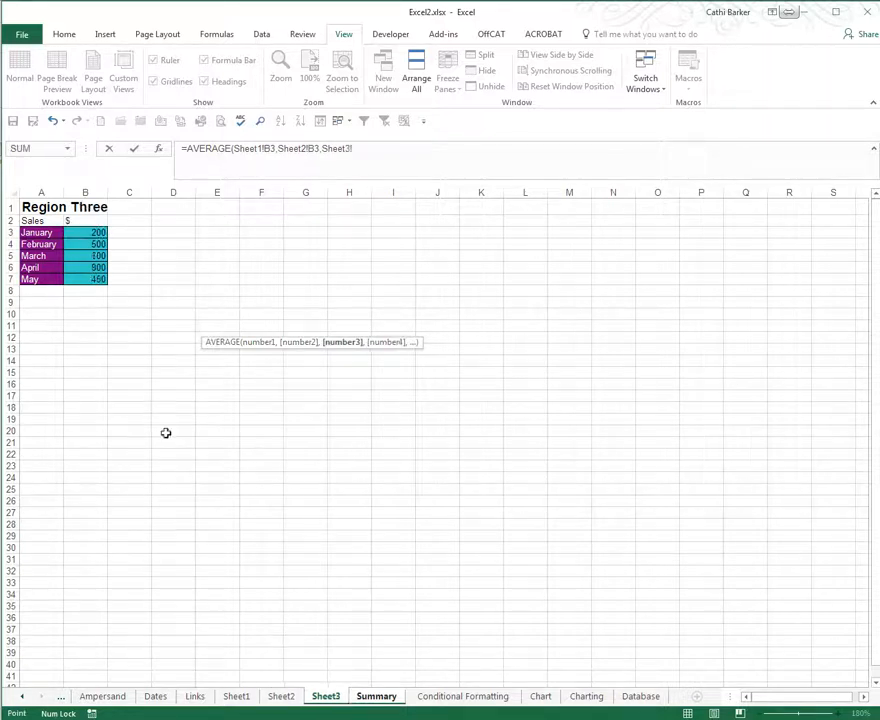
click(97, 232)
key(Return)
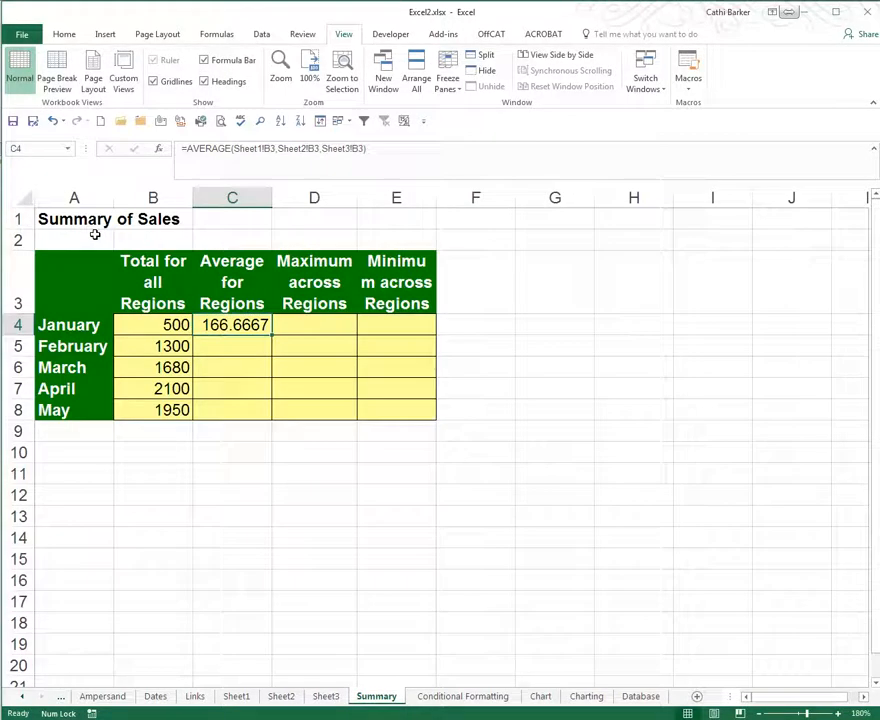
Calculate the maximum of cell B3 on Sheet1, Sheet2 and Sheet3 in Summary cell D4 with the MAX function.
click(319, 323)
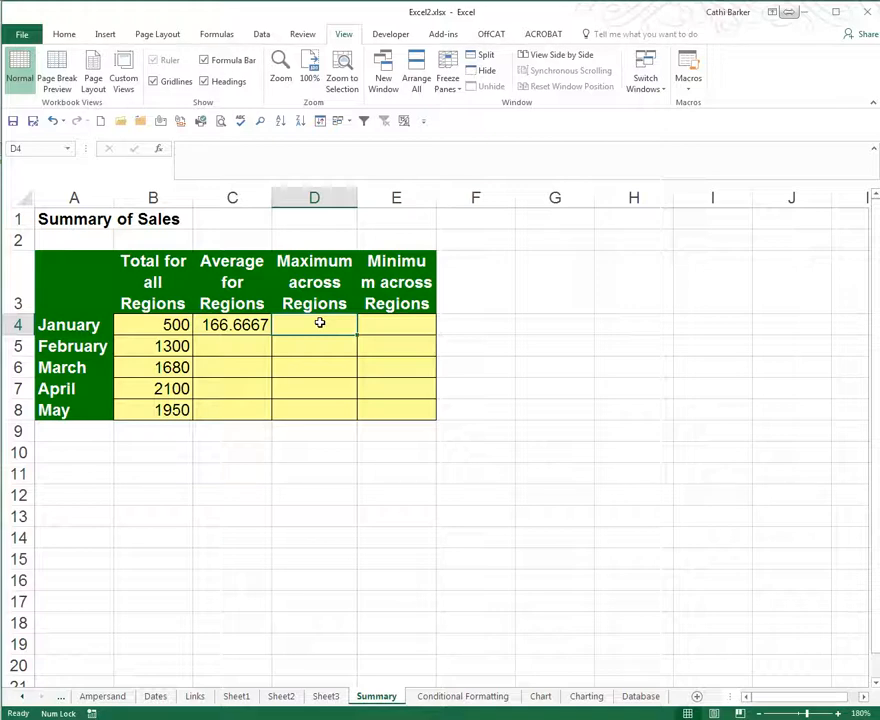
text(=m)
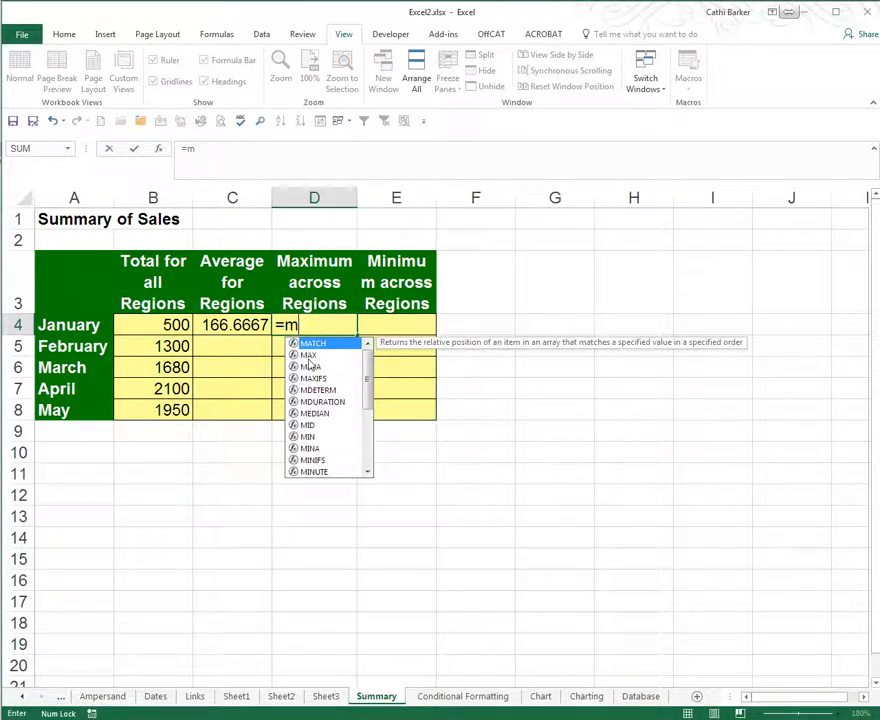
double_click(309, 356)
click(236, 696)
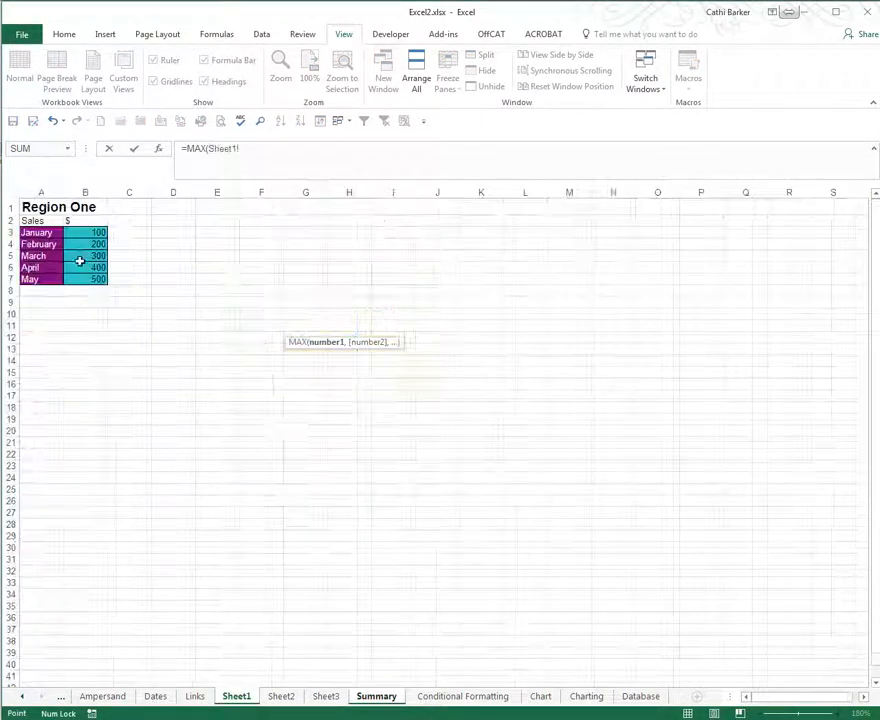
click(89, 232)
text(,)
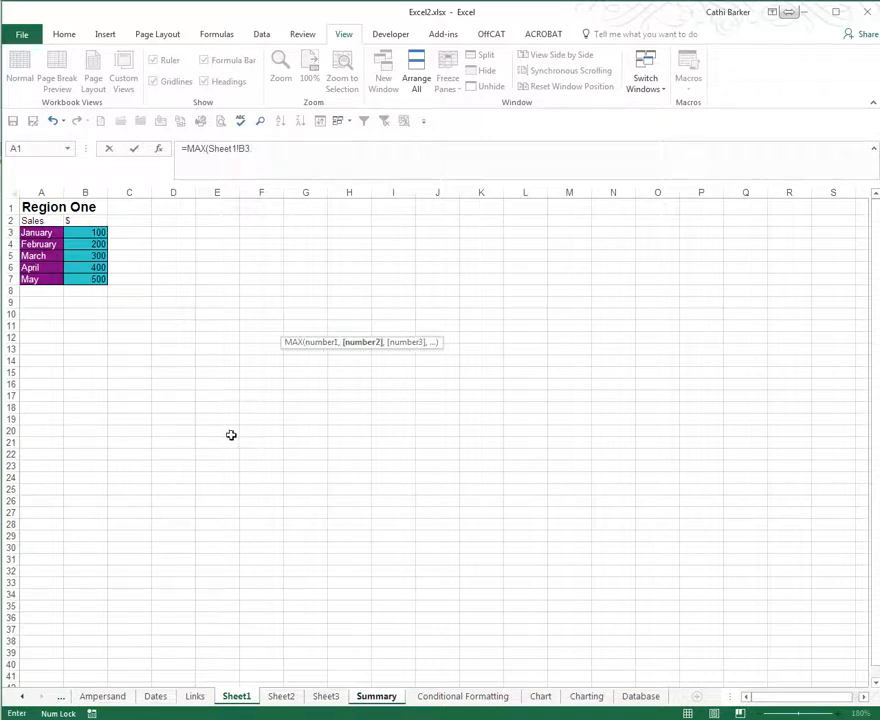
click(281, 696)
click(82, 232)
text(,)
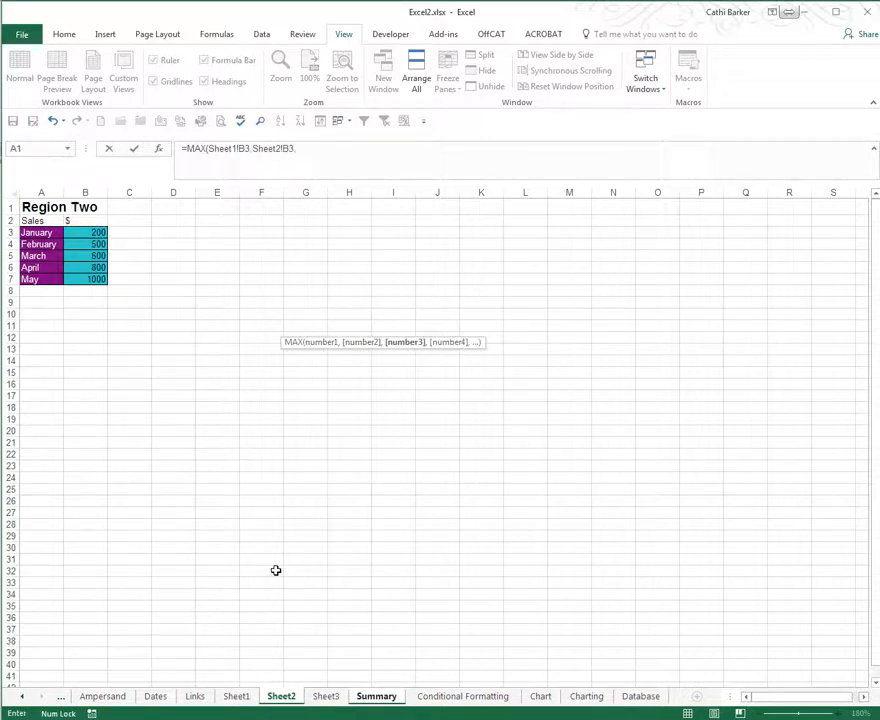
click(330, 698)
click(86, 234)
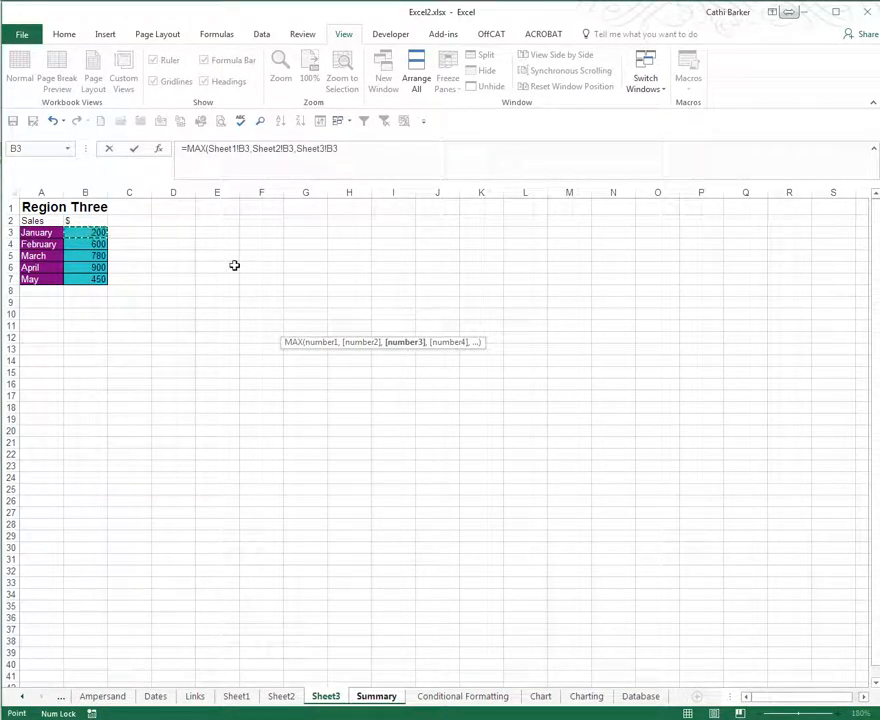
key(ctrl+Return)
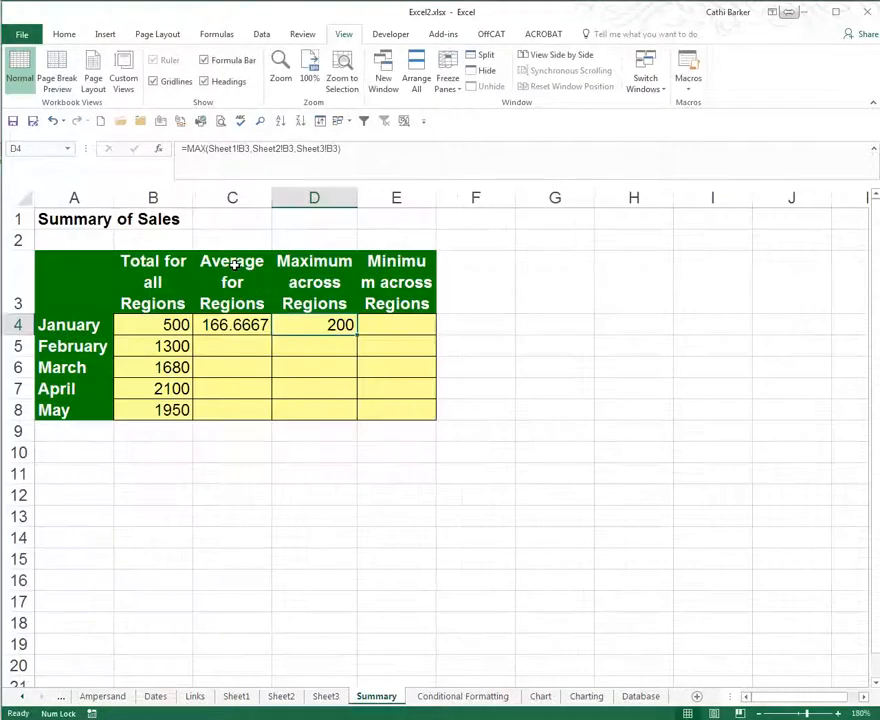
Widen column E slightly and calculate the minimum of cell B3 on Sheet1, Sheet2 and Sheet3 in Summary cell E4 with the MIN function.
drag(436, 191, 444, 191)
click(396, 331)
text(=m)
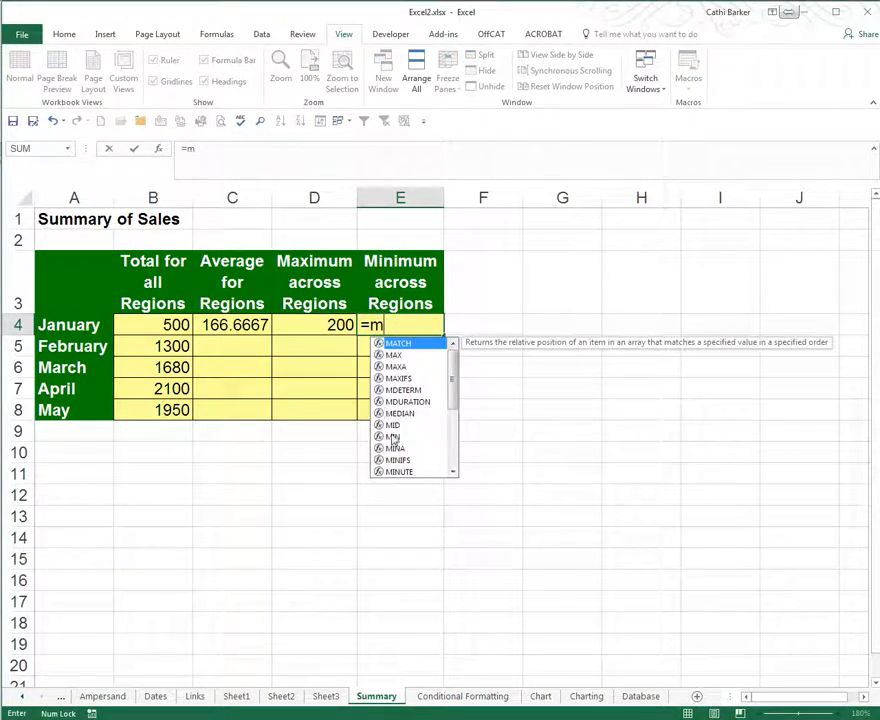
double_click(393, 437)
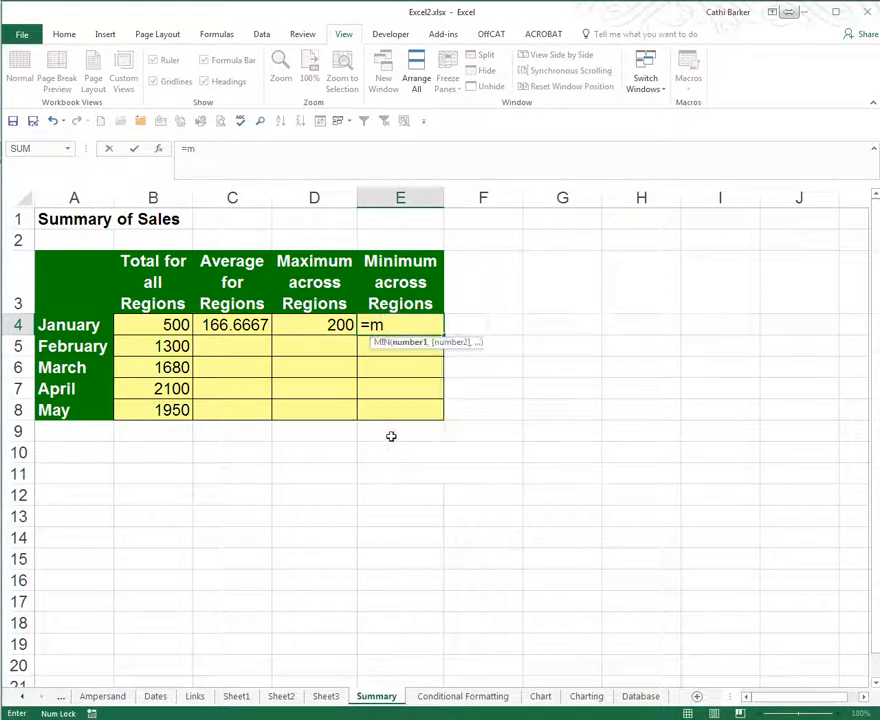
click(237, 696)
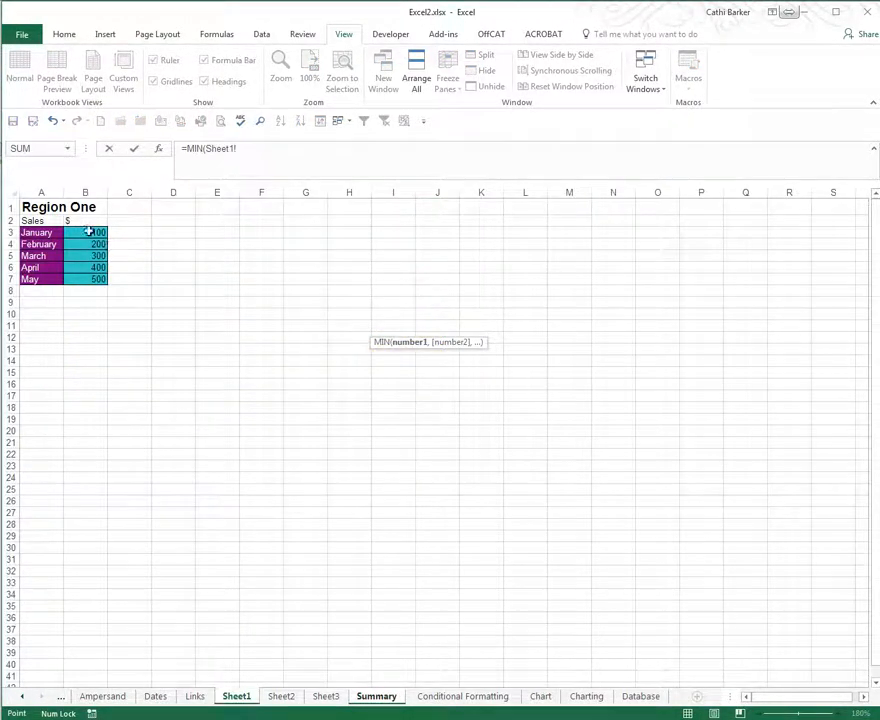
click(88, 232)
text(,)
click(282, 698)
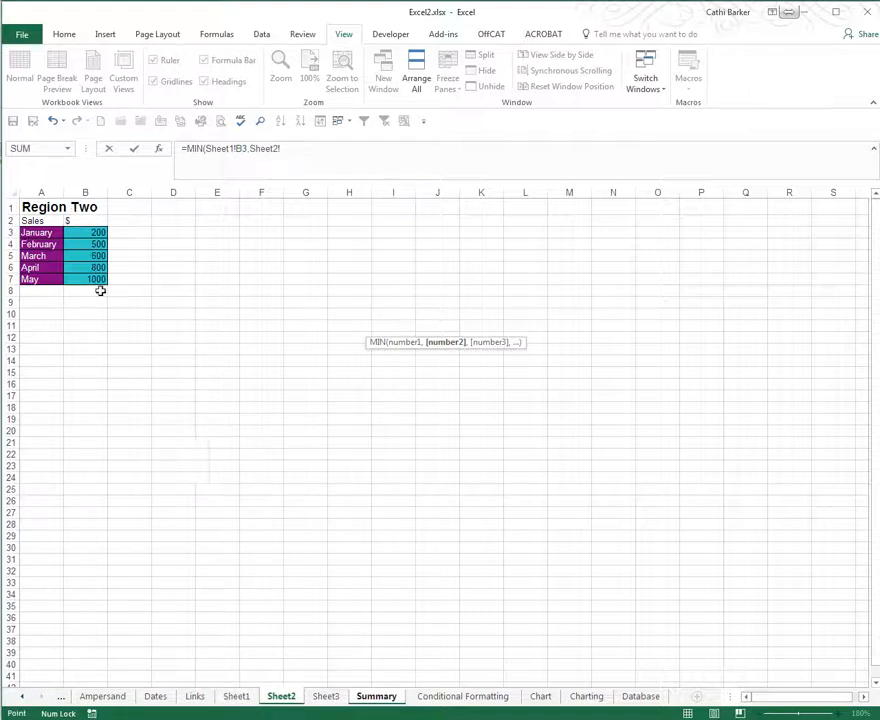
click(91, 232)
text(,)
click(326, 696)
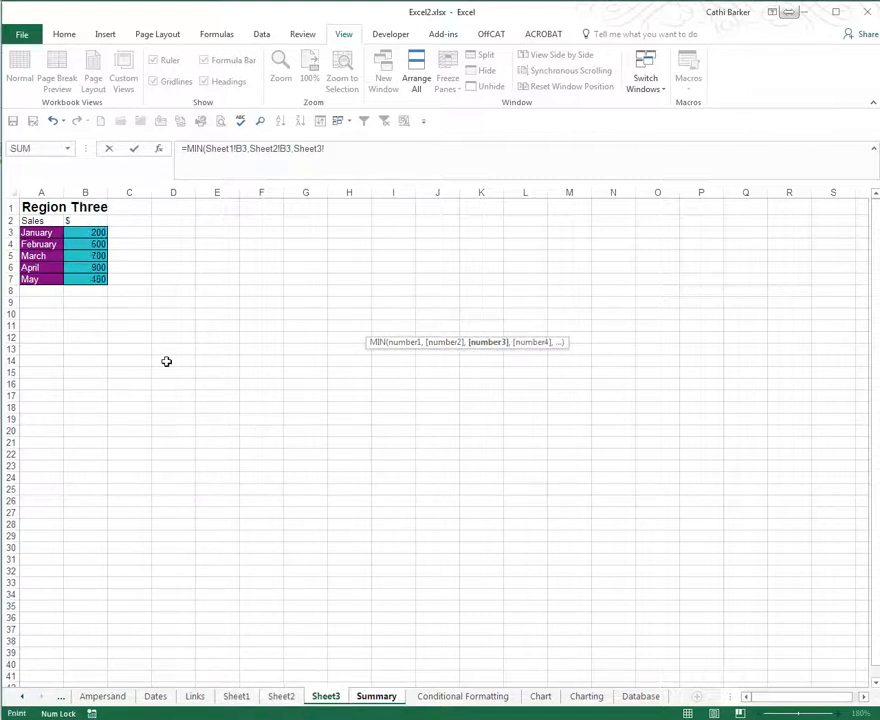
click(97, 231)
key(Return)
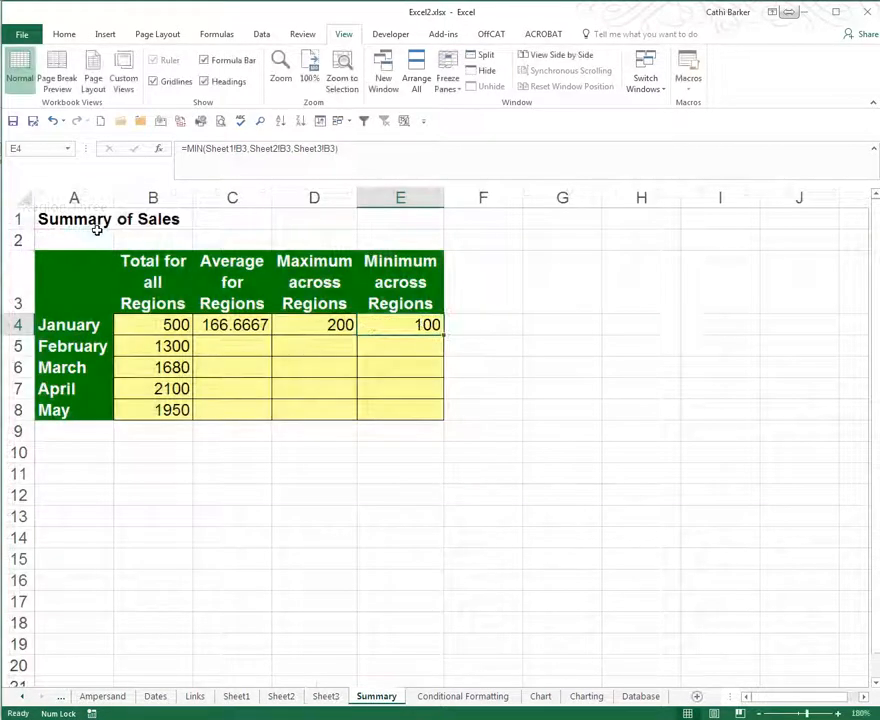
Fill the average, maximum and minimum formulas in C4:E4 down to row 8 of the Summary sheet.
drag(230, 325, 441, 410)
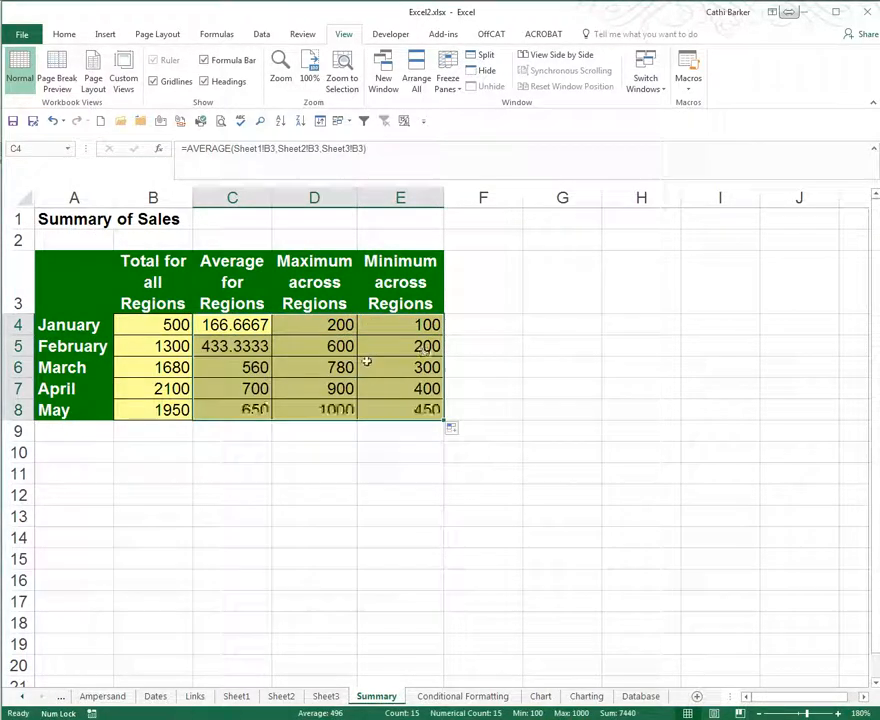
click(238, 326)
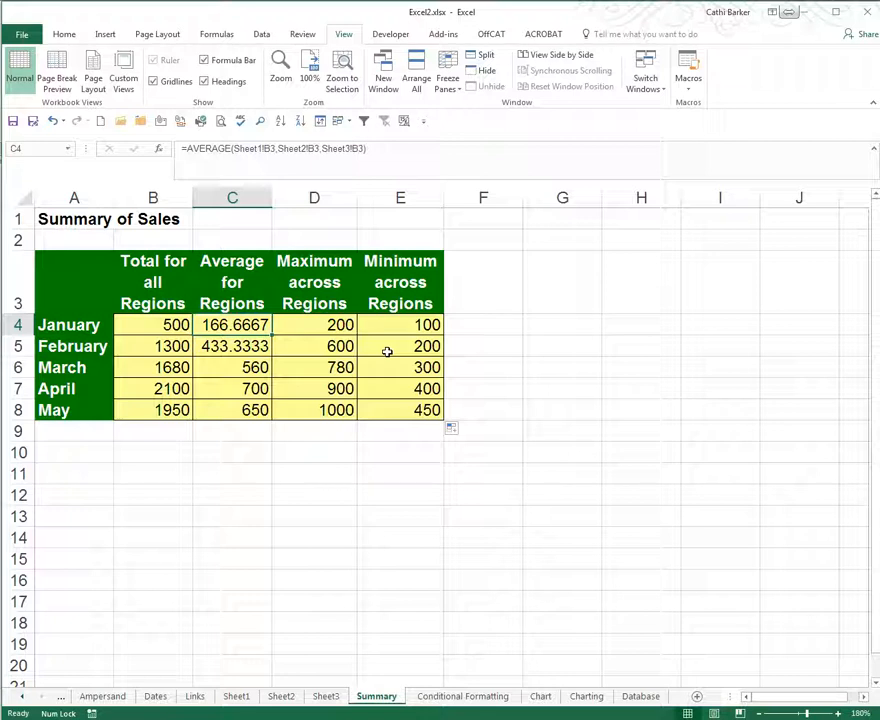